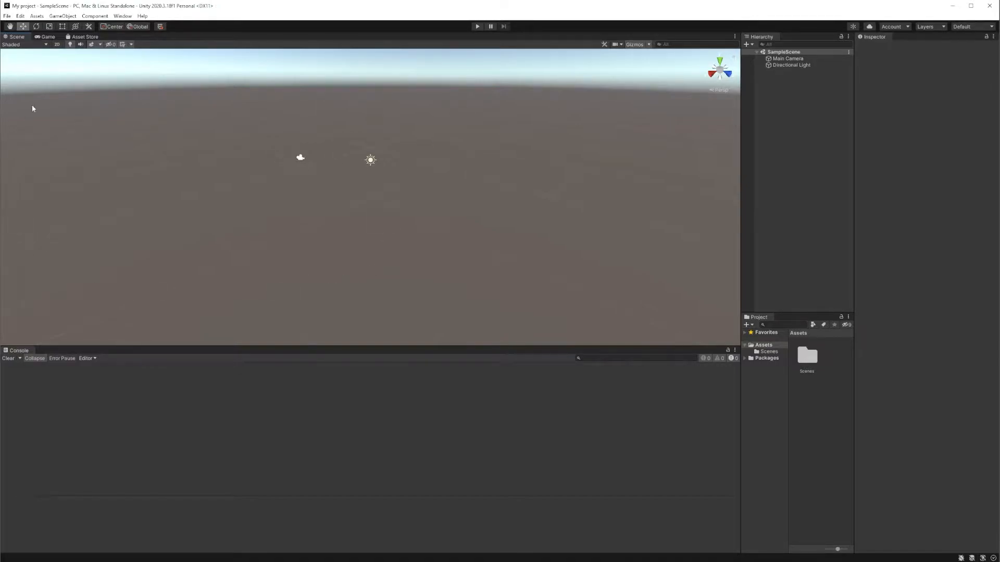
# Step: Install the Cinemachine package, version 2.6.10, from the Unity Registry and close the Package Manager
pyautogui.click(94, 16)
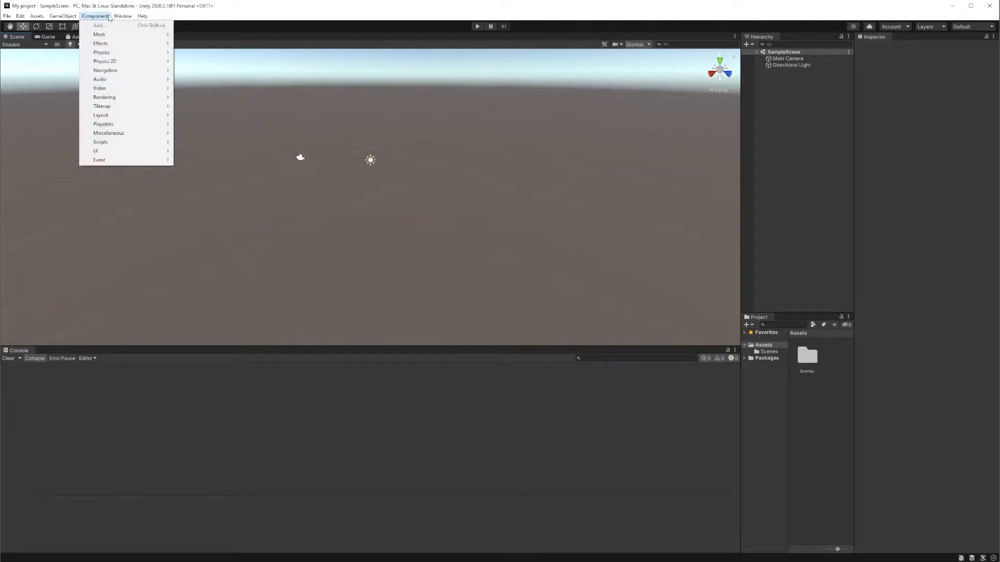
pyautogui.moveTo(122, 16)
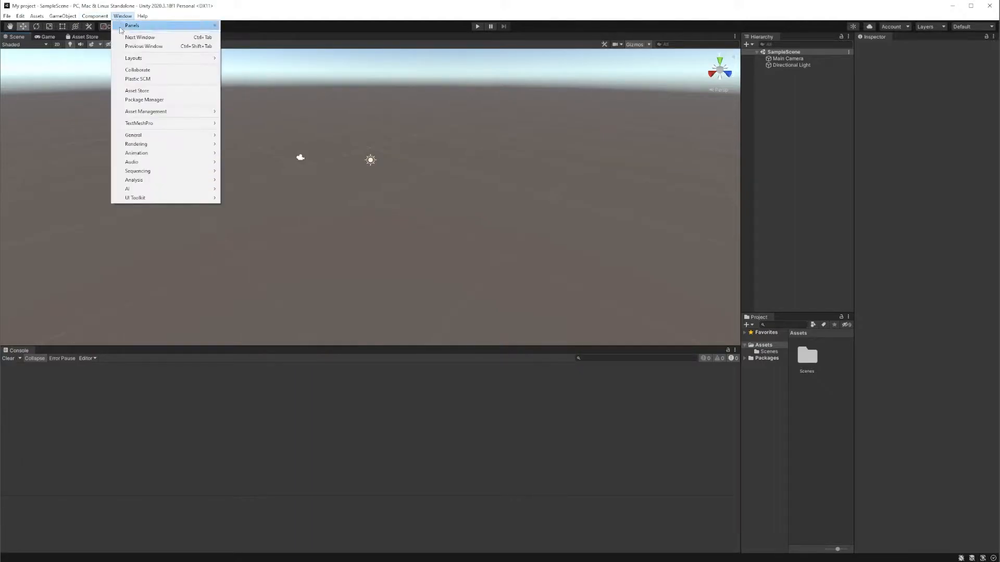
pyautogui.click(143, 100)
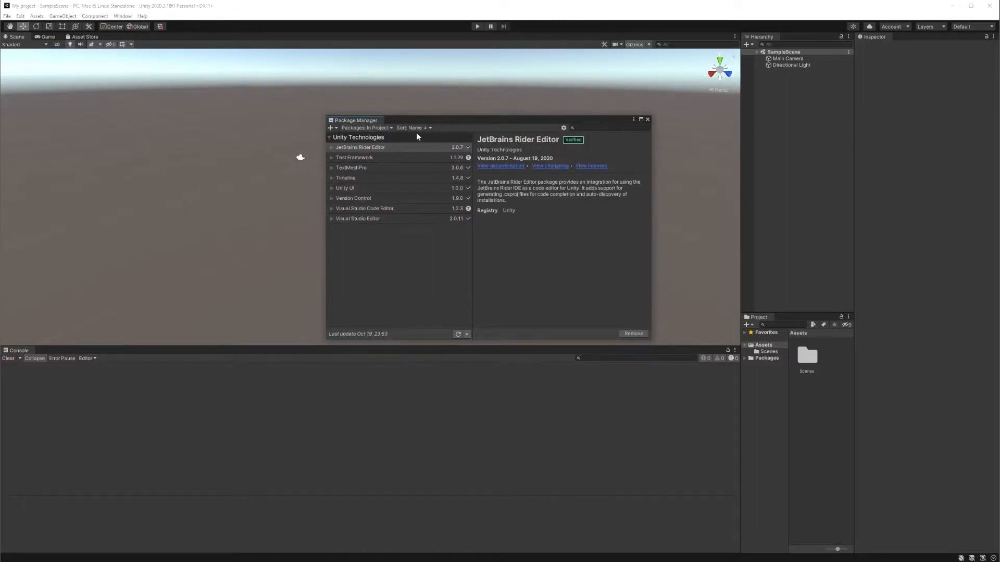
pyautogui.click(360, 128)
pyautogui.click(361, 137)
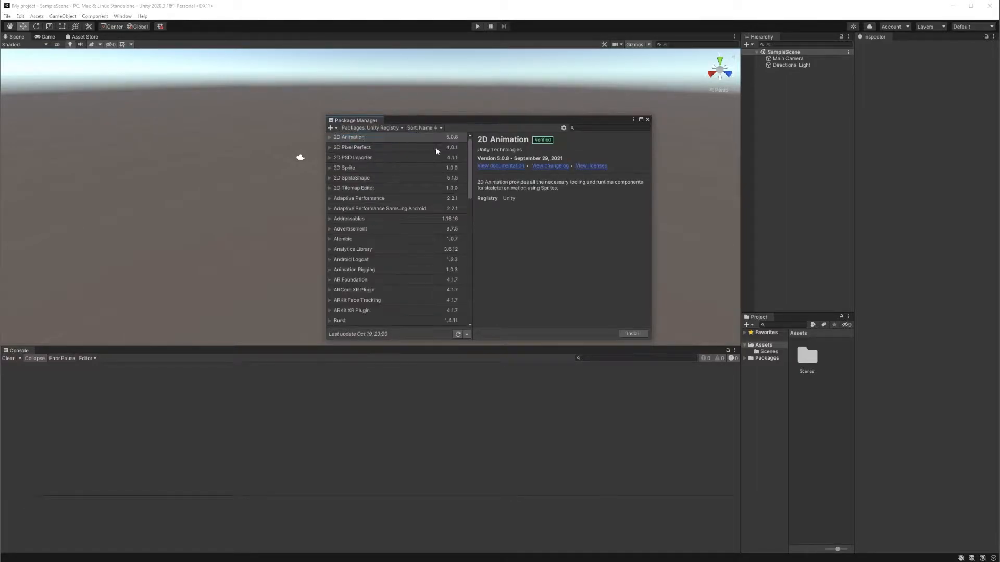
pyautogui.write('cinemachine')
pyautogui.click(434, 138)
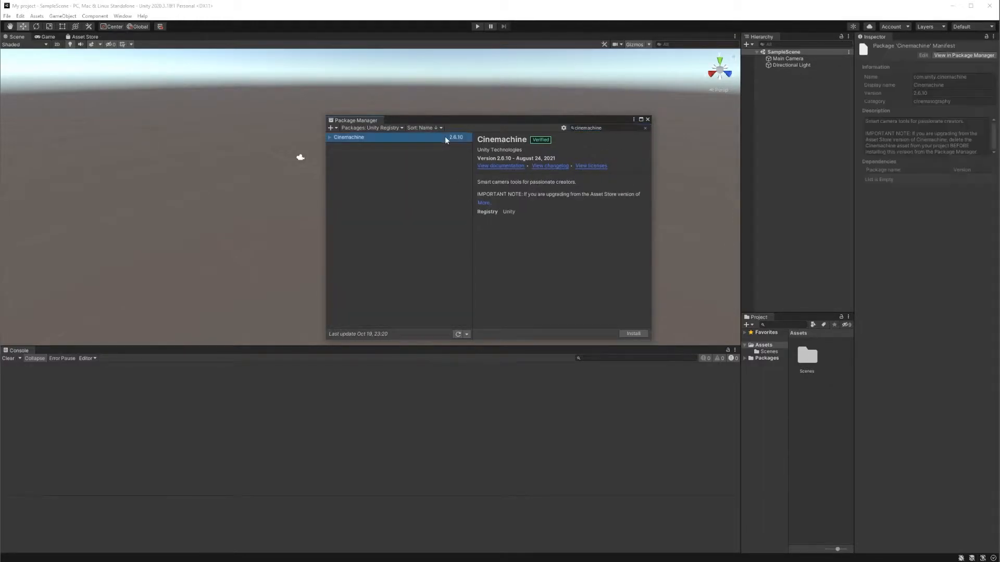
pyautogui.click(633, 333)
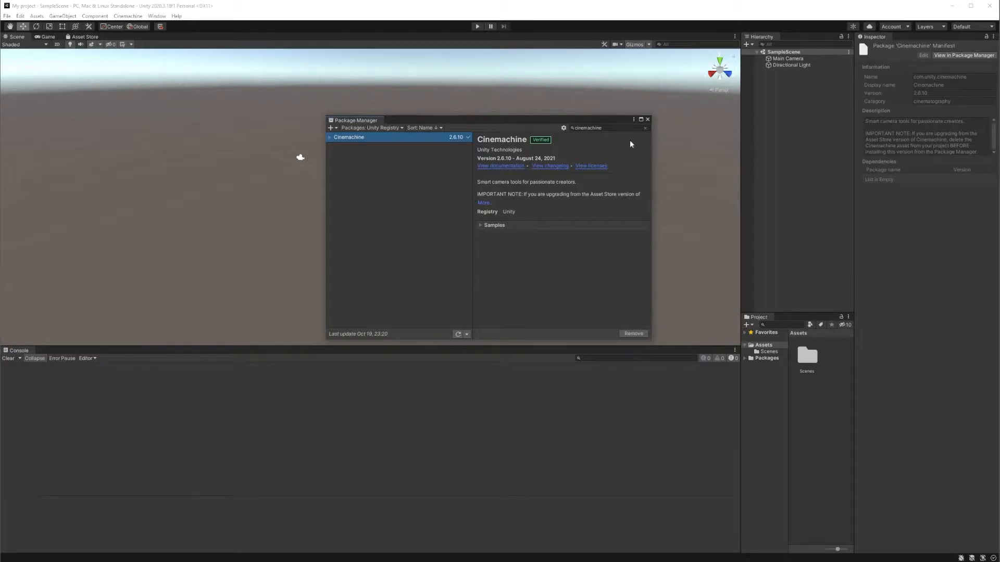
pyautogui.click(647, 119)
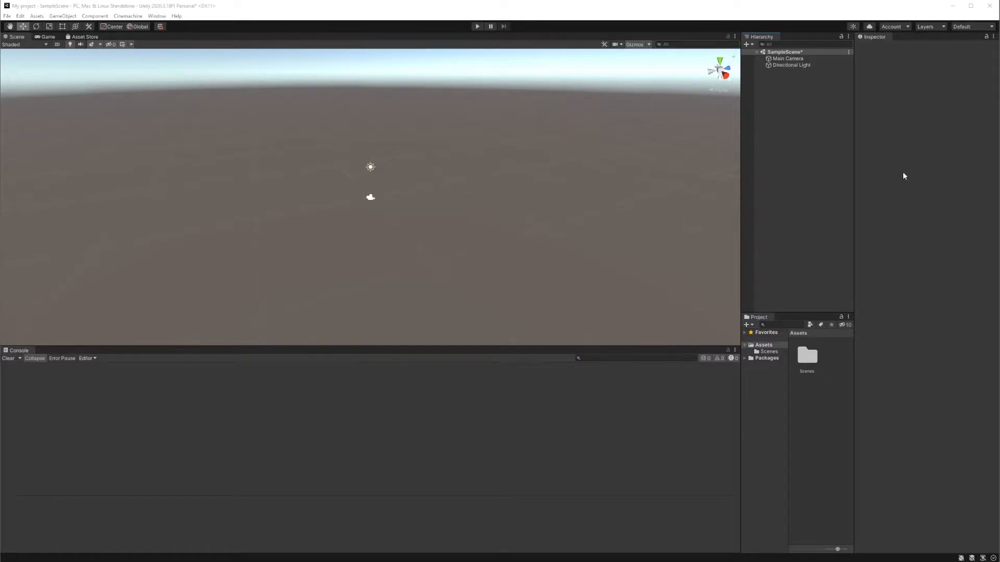
# Step: Add a CinemachineBrain component to the Main Camera and expand its settings
pyautogui.click(800, 60)
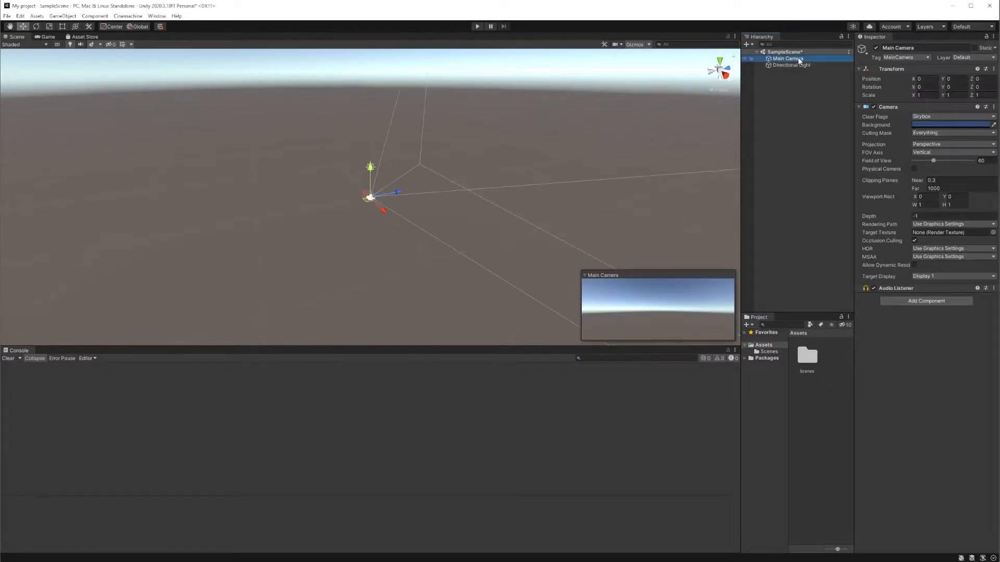
pyautogui.click(968, 300)
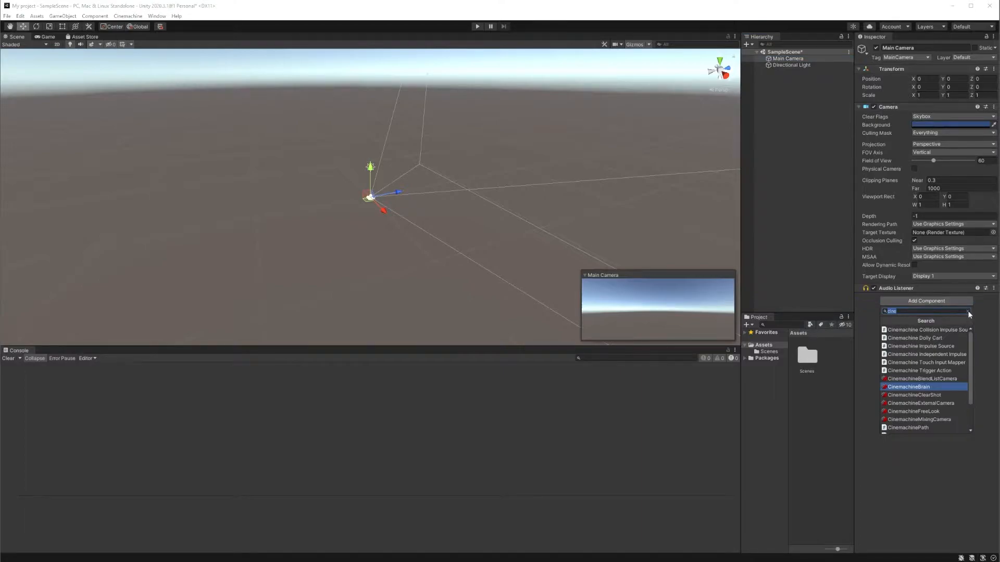
pyautogui.click(967, 312)
pyautogui.write('cinem')
pyautogui.click(911, 388)
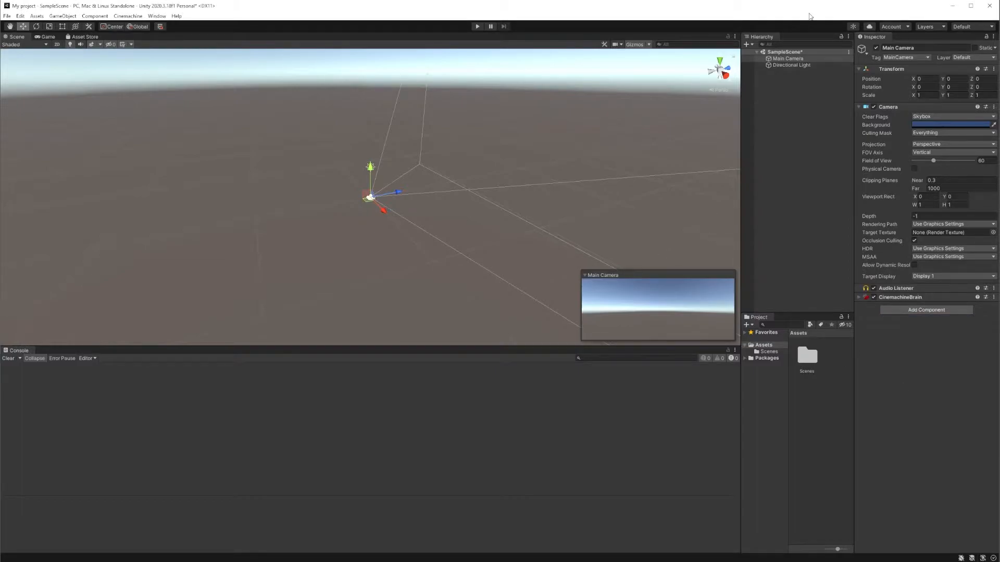
pyautogui.click(858, 298)
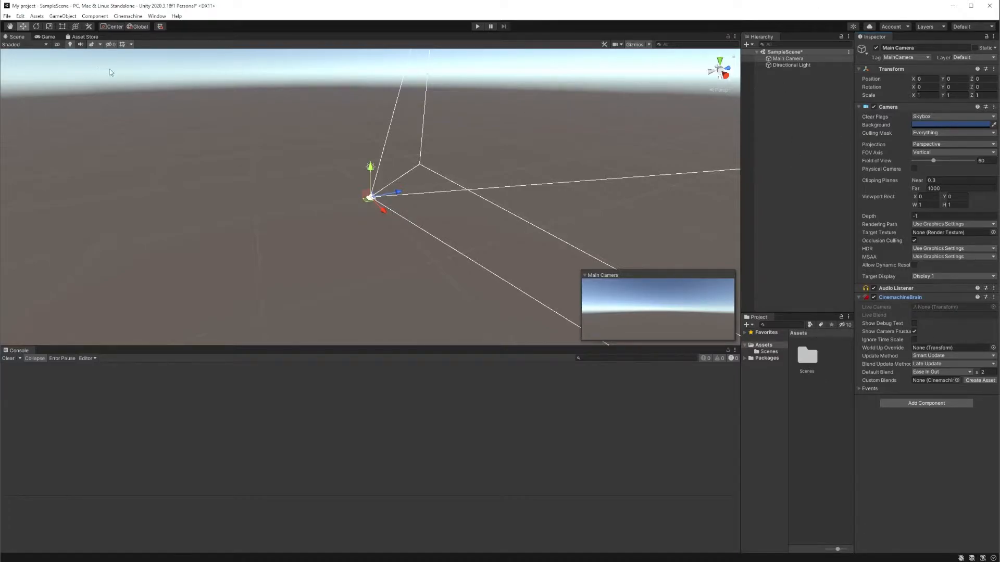
# Step: Create an empty game object named Timeline in the scene
pyautogui.click(788, 168)
pyautogui.rightClick(777, 115)
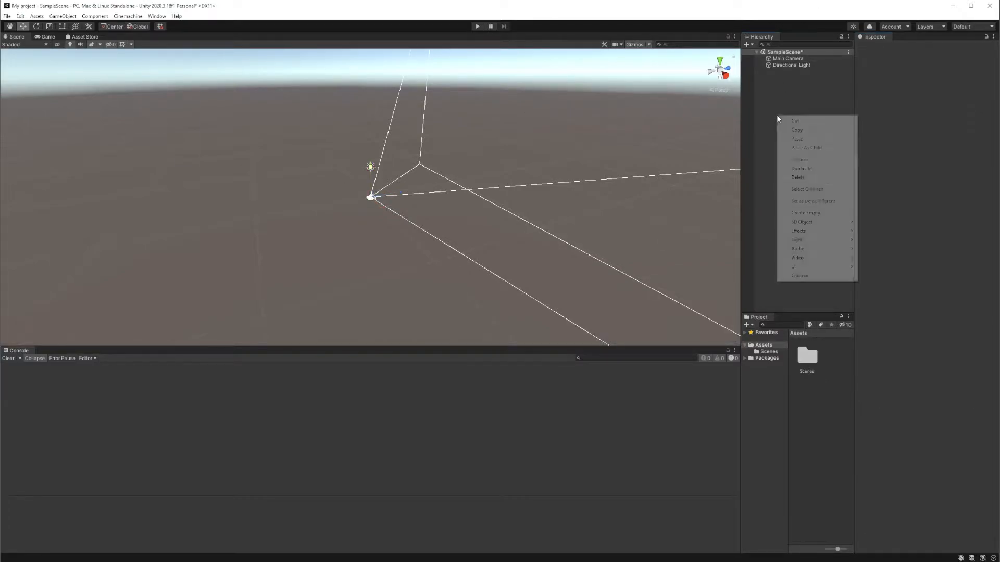
pyautogui.click(816, 214)
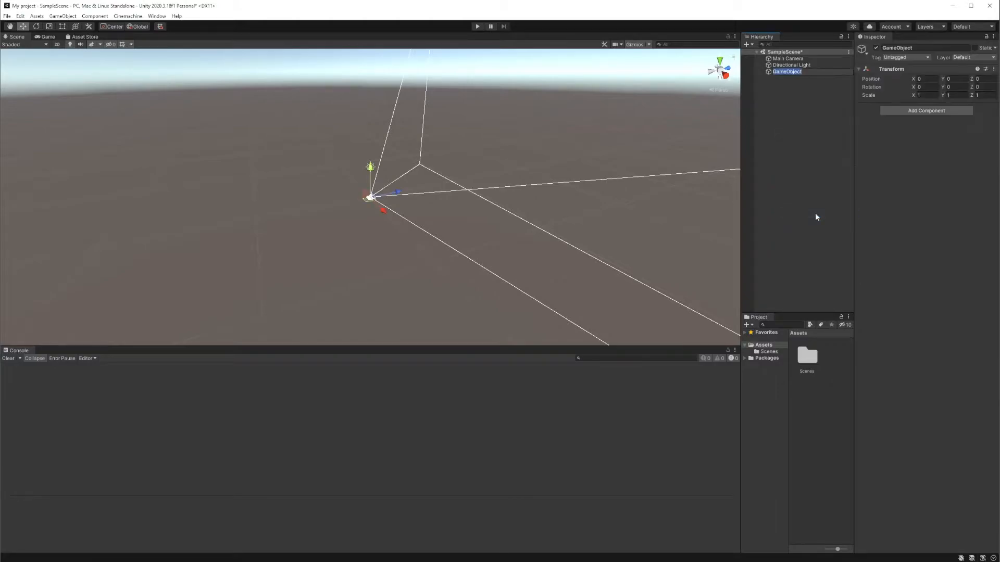
pyautogui.write('Timeline')
pyautogui.press('Return')
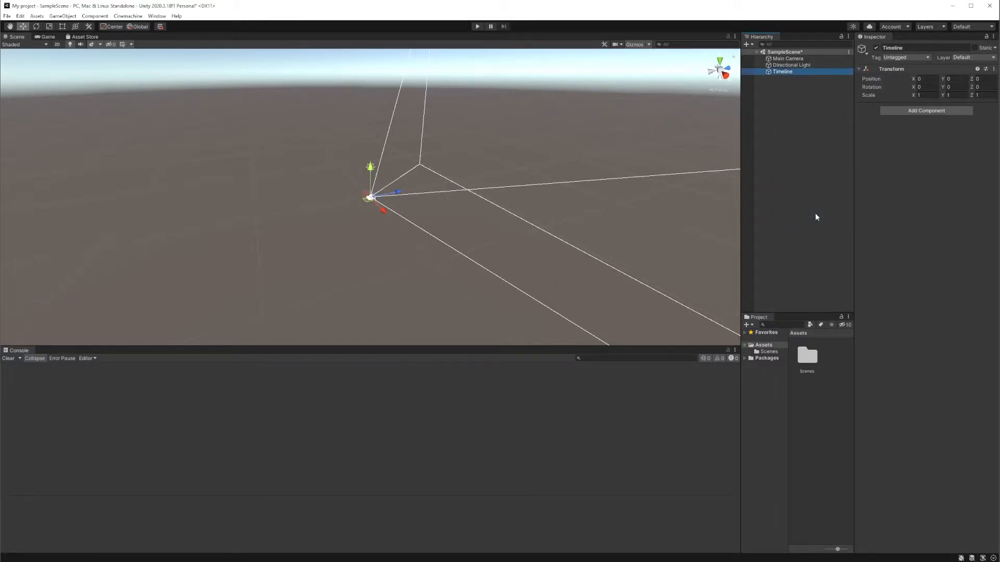
# Step: Create and save a Timeline.playable asset for the Timeline object, with the Timeline window docked beside the Console
pyautogui.click(157, 15)
pyautogui.moveTo(211, 172)
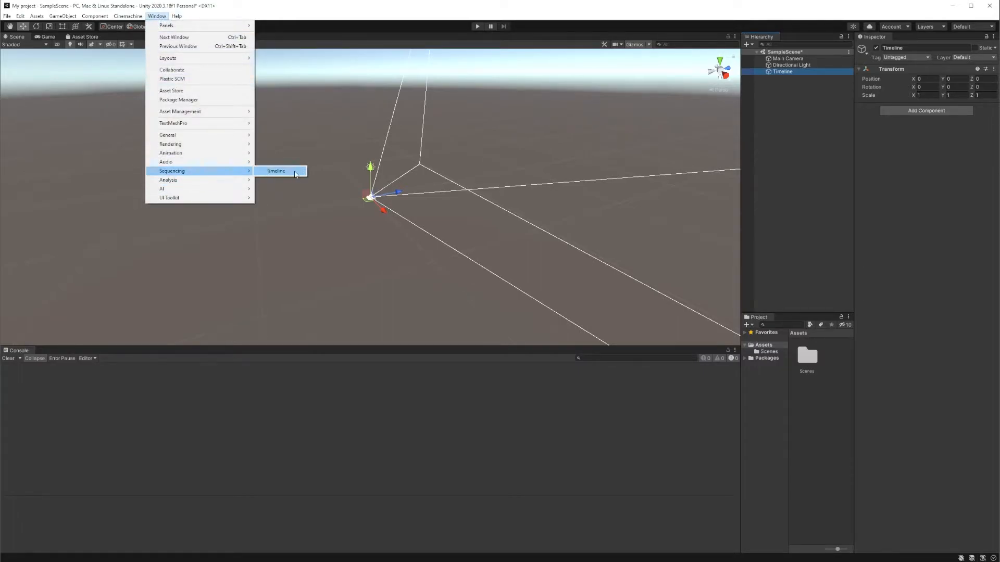
pyautogui.click(302, 171)
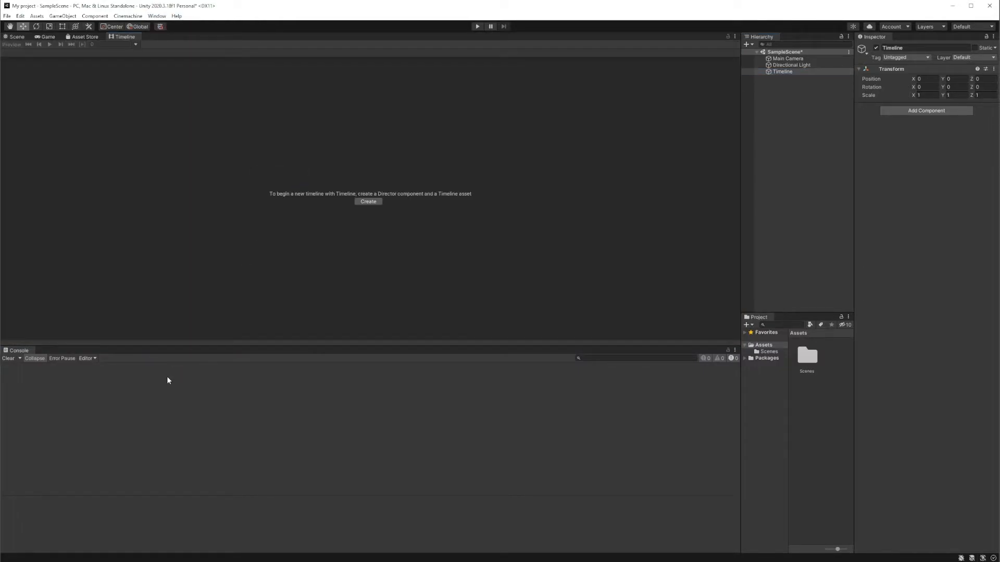
pyautogui.click(362, 201)
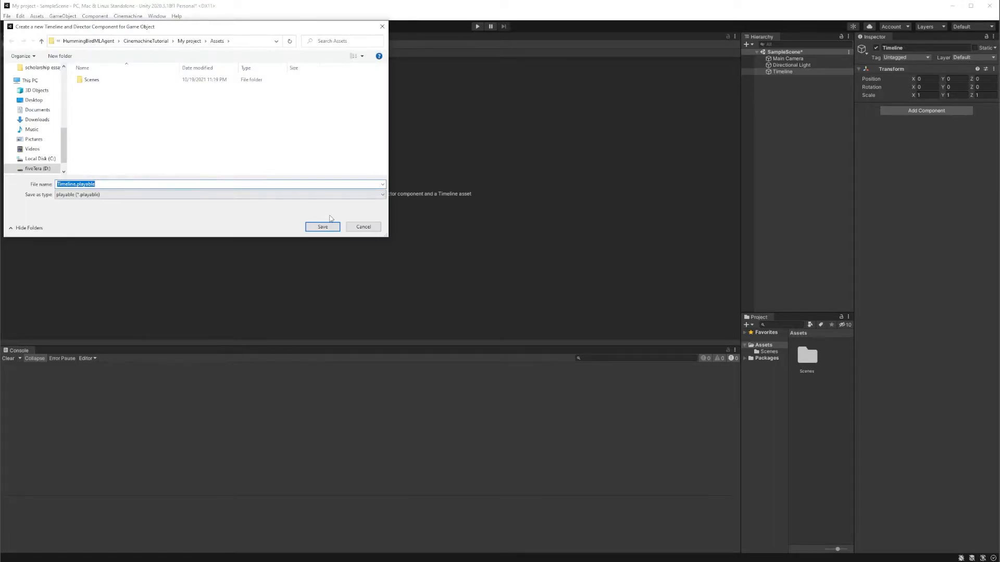
pyautogui.click(323, 227)
pyautogui.moveTo(19, 37); pyautogui.dragTo(4, 352)
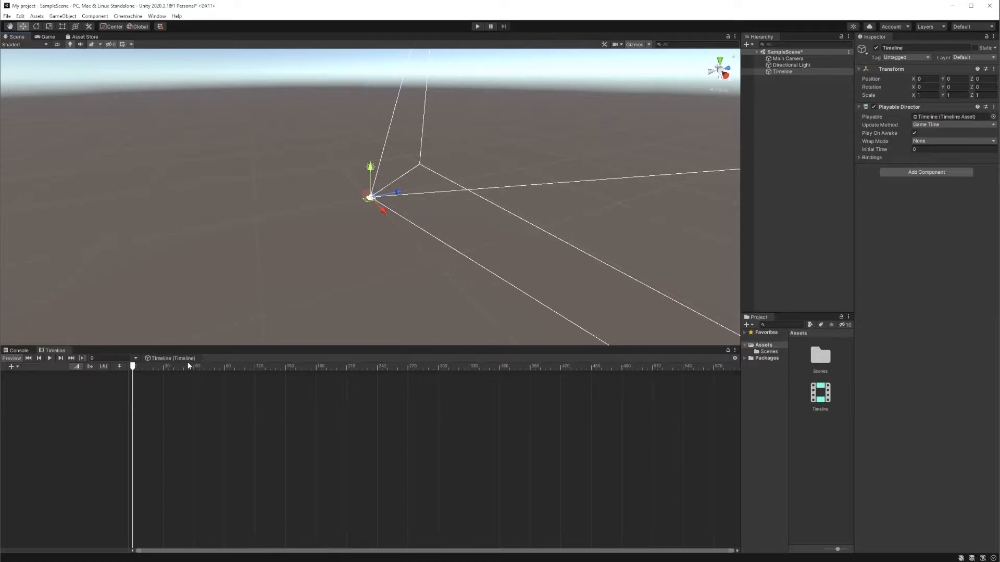
# Step: Add a Cinemachine track bound to the Main Camera to the timeline and place a Cinemachine shot on it
pyautogui.click(798, 60)
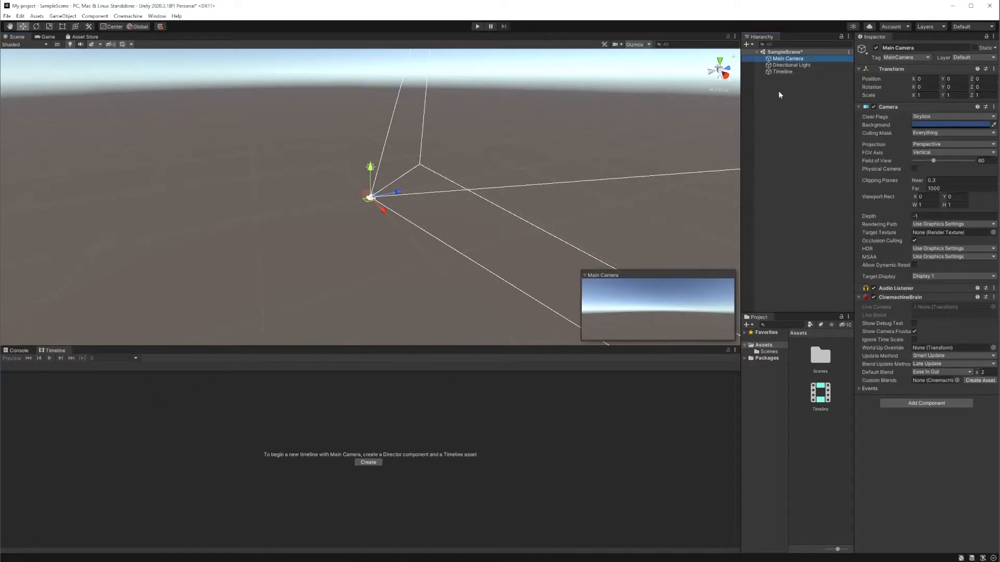
pyautogui.click(787, 71)
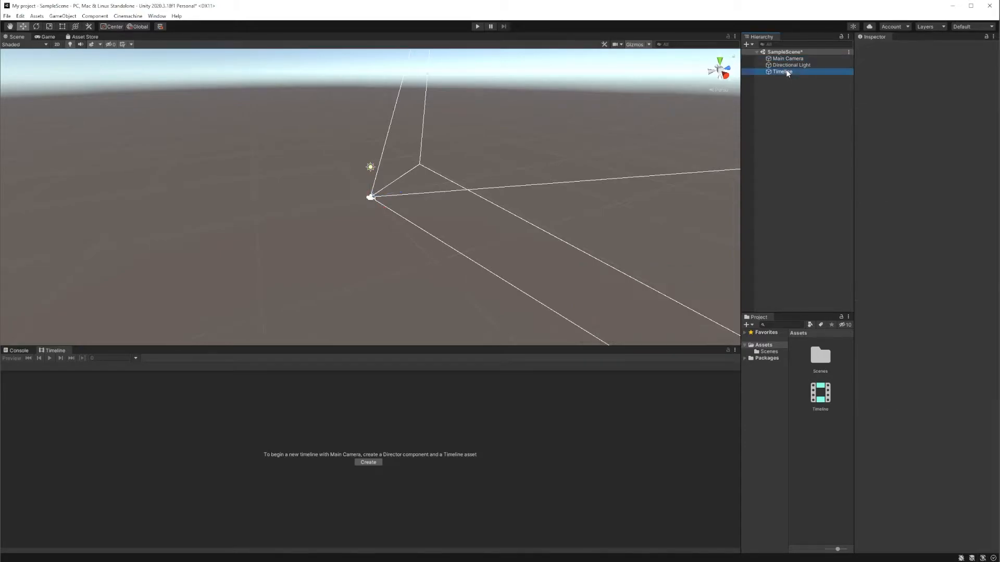
pyautogui.click(785, 59)
pyautogui.moveTo(786, 62); pyautogui.dragTo(41, 400)
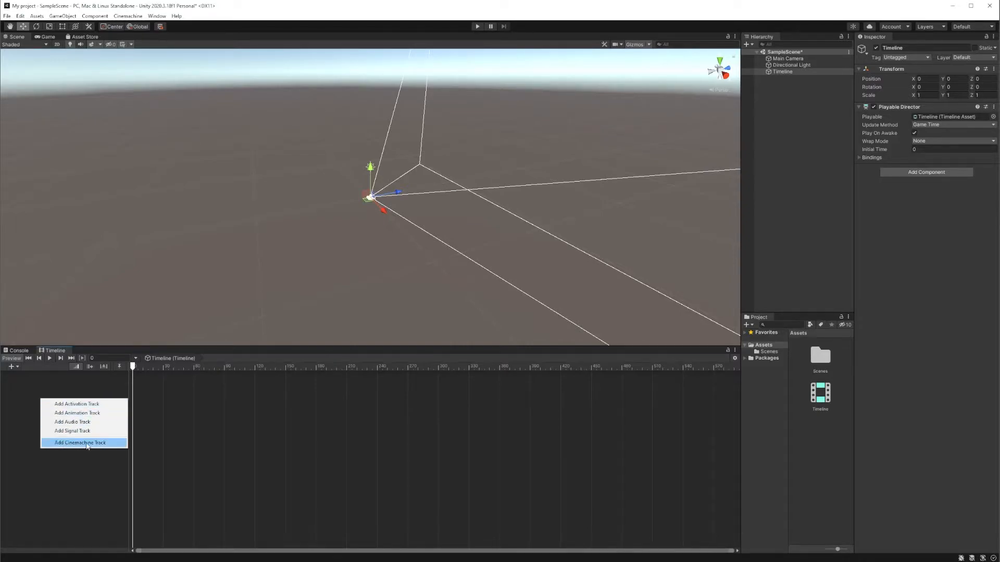
pyautogui.click(83, 443)
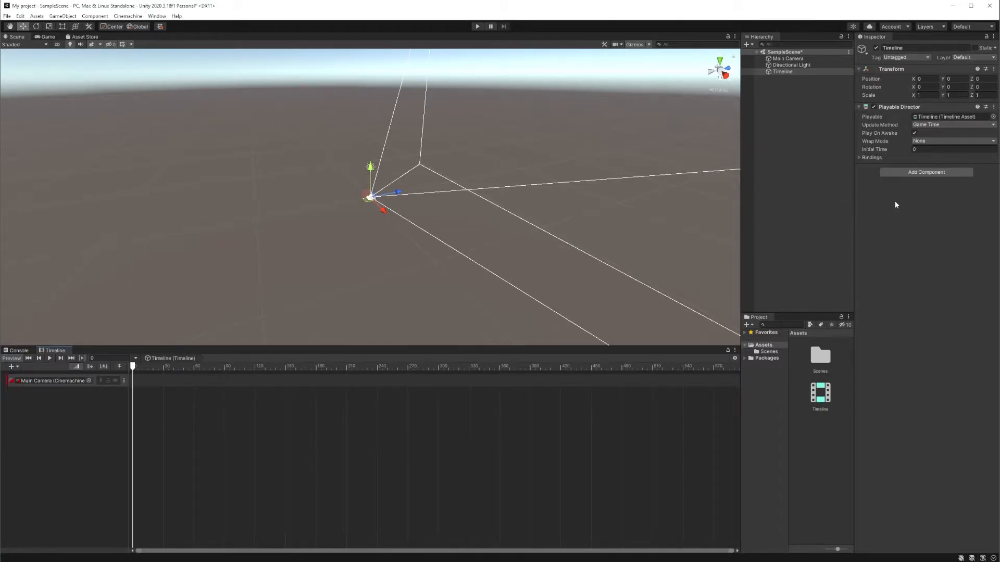
pyautogui.click(124, 382)
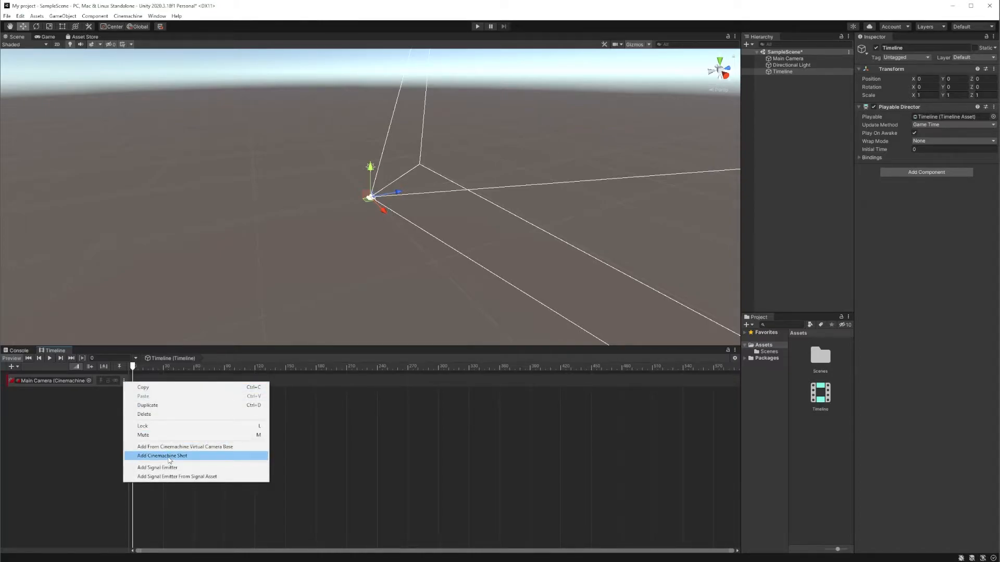
pyautogui.click(169, 459)
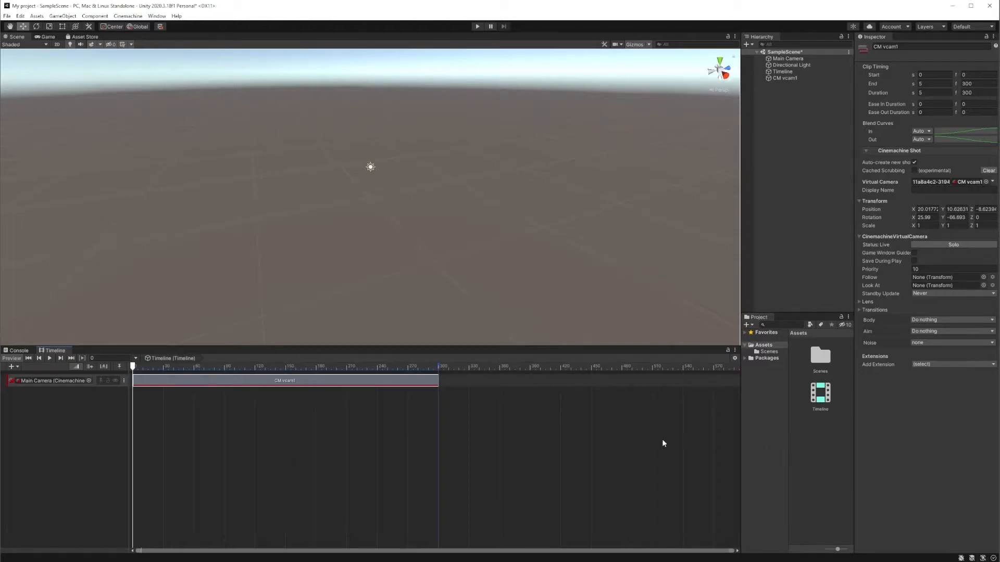
# Step: Move the CM vcam1 virtual camera in the scene to about X 9.04 and Y -3.11
pyautogui.click(785, 78)
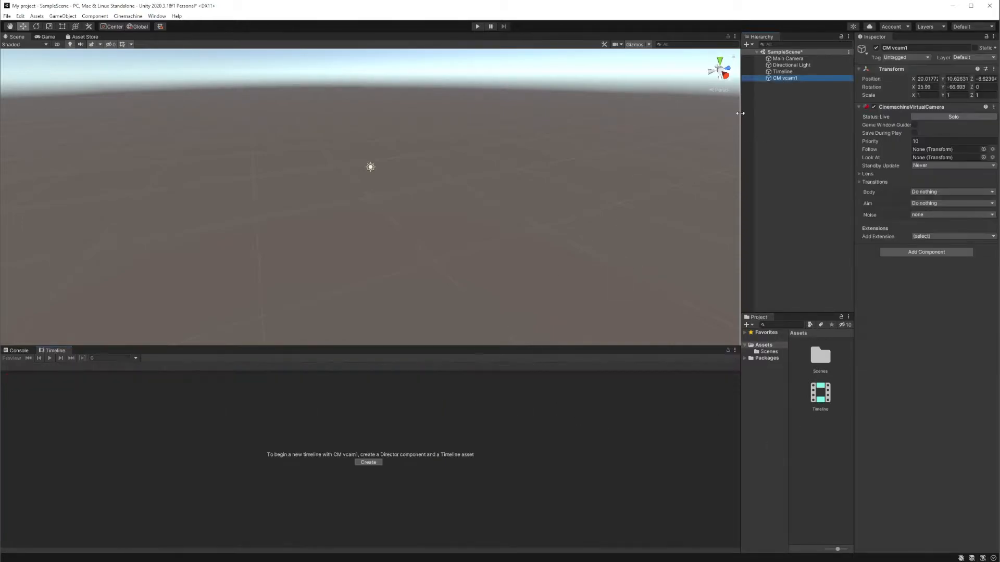
pyautogui.press('f')
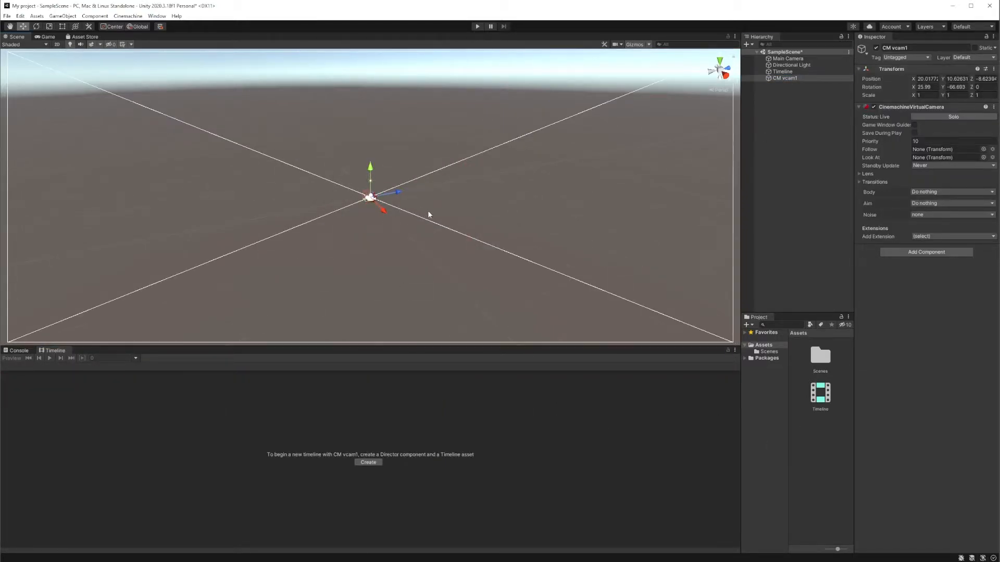
pyautogui.keyDown('alt'); pyautogui.moveTo(429, 217); pyautogui.dragTo(284, 205); pyautogui.keyUp('alt')
pyautogui.press('w')
pyautogui.moveTo(348, 209); pyautogui.dragTo(456, 193)
pyautogui.keyDown('shift'); pyautogui.click(470, 172); pyautogui.keyUp('shift')
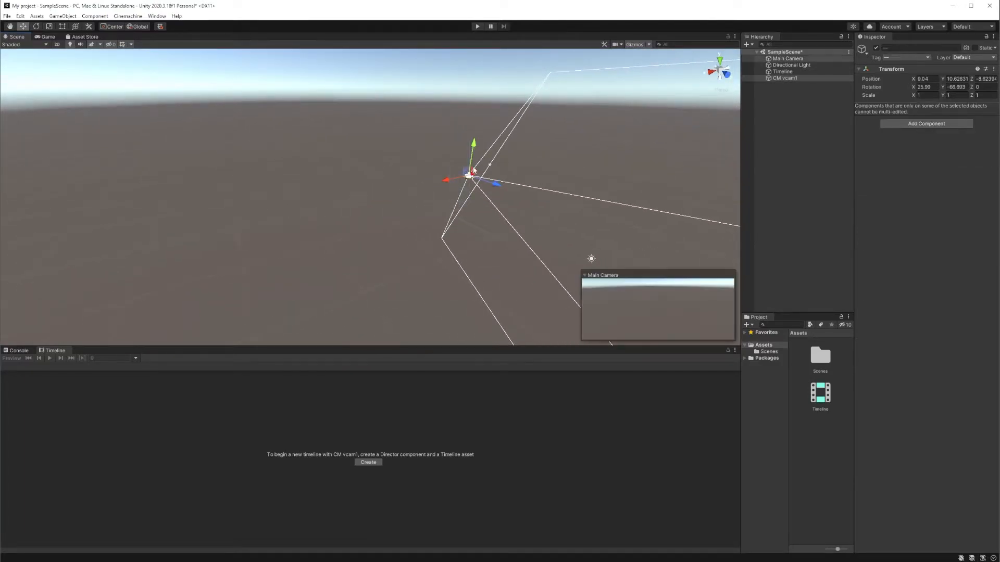
pyautogui.moveTo(473, 145); pyautogui.dragTo(358, 239)
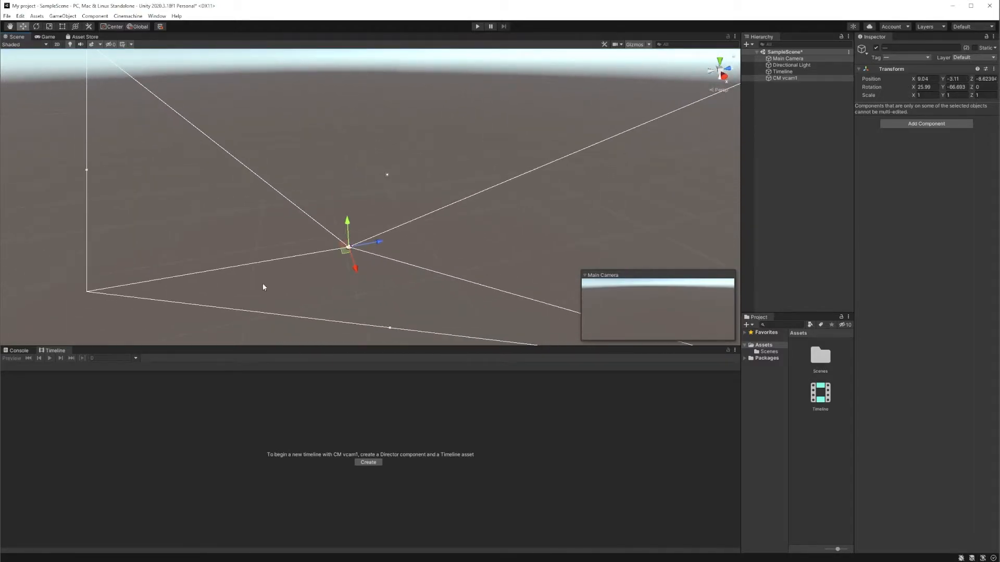
# Step: Shorten the CM vcam1 shot to about 89 frames and add a second Cinemachine shot directly after it
pyautogui.click(786, 72)
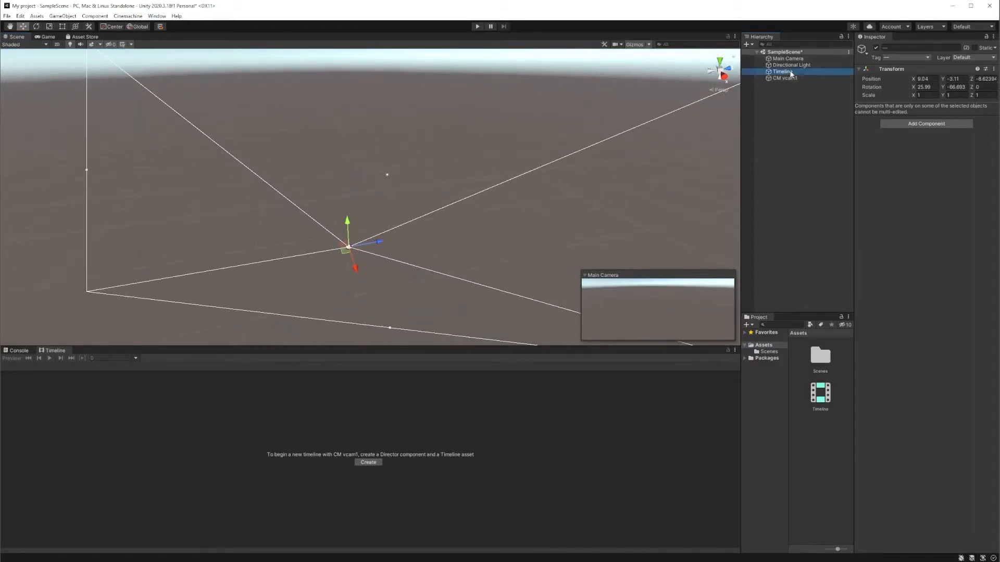
pyautogui.moveTo(438, 381); pyautogui.dragTo(224, 378)
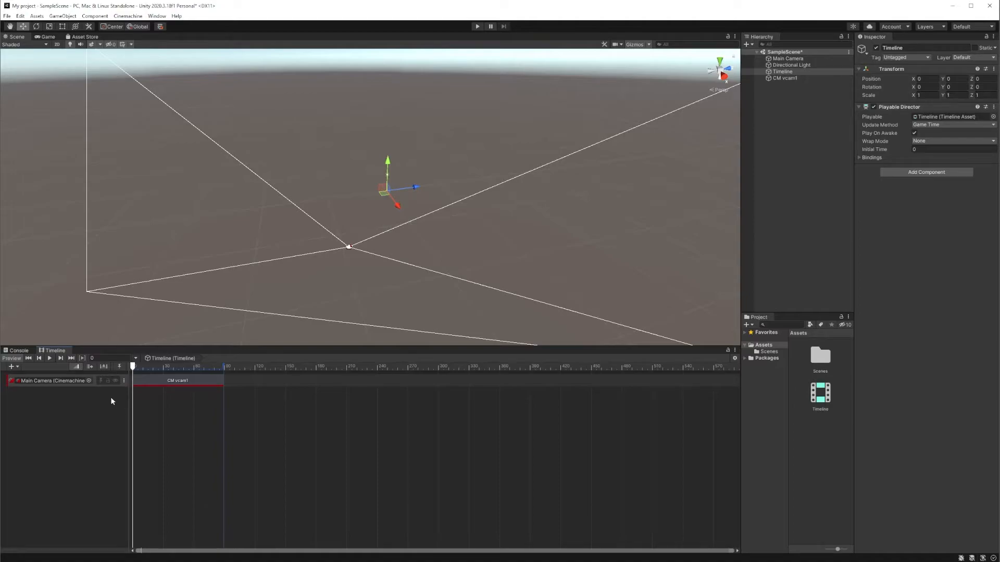
pyautogui.rightClick(241, 386)
pyautogui.click(296, 455)
pyautogui.click(307, 380)
pyautogui.moveTo(270, 382); pyautogui.dragTo(250, 384)
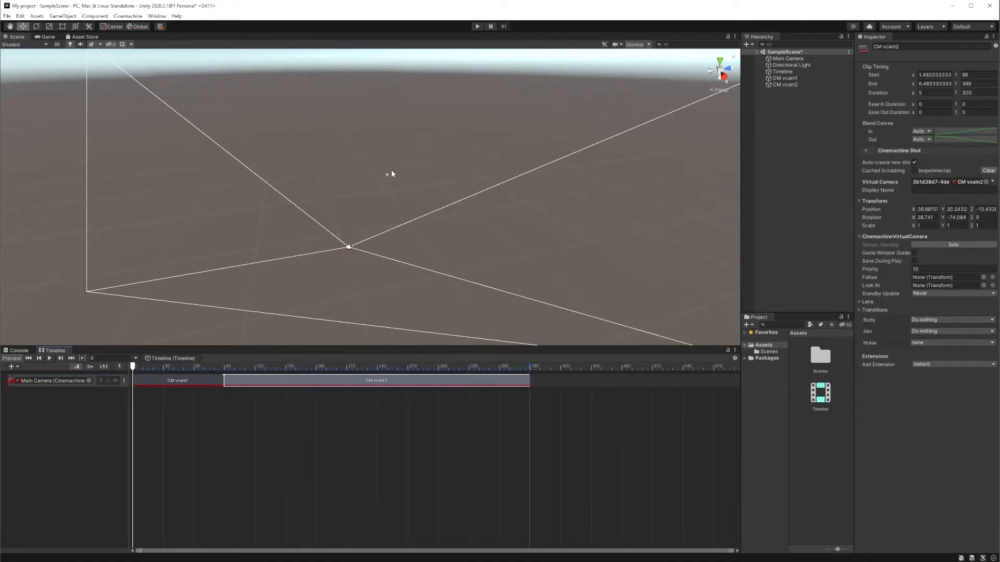
# Step: Raise the CM vcam2 virtual camera in the scene to about Y 29
pyautogui.keyDown('alt'); pyautogui.moveTo(484, 241); pyautogui.dragTo(489, 192); pyautogui.keyUp('alt')
pyautogui.keyDown('alt'); pyautogui.moveTo(393, 219); pyautogui.dragTo(358, 183); pyautogui.keyUp('alt')
pyautogui.click(258, 160)
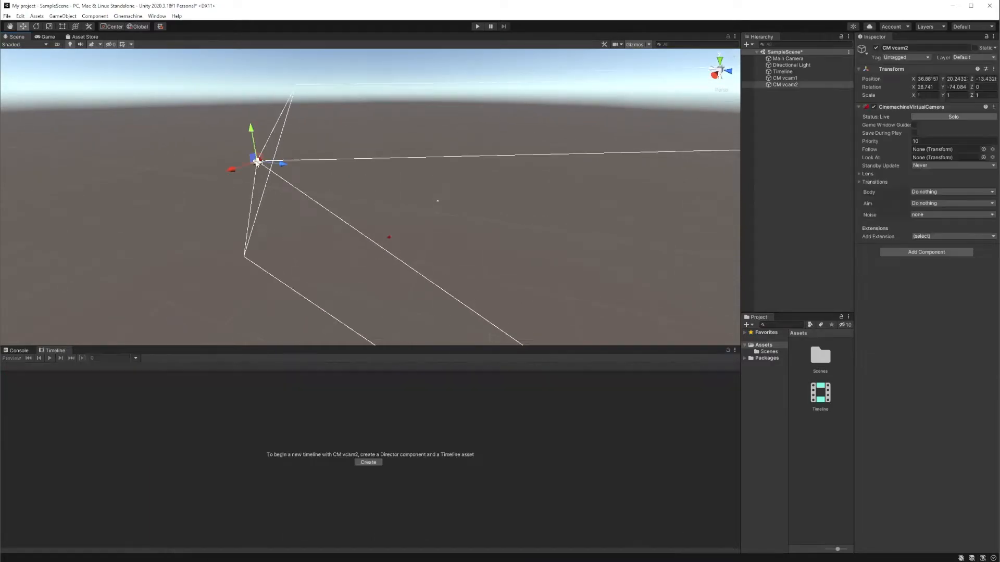
pyautogui.moveTo(247, 136); pyautogui.dragTo(228, 29)
pyautogui.scroll(-3, 342, 185)
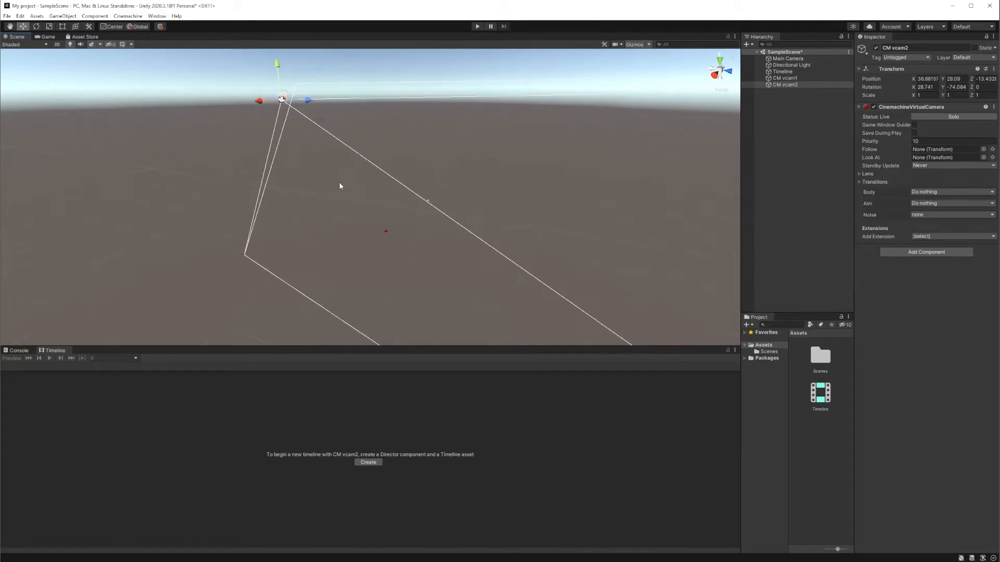
# Step: Shorten the CM vcam2 shot on the timeline so that it ends at about frame 210
pyautogui.click(782, 72)
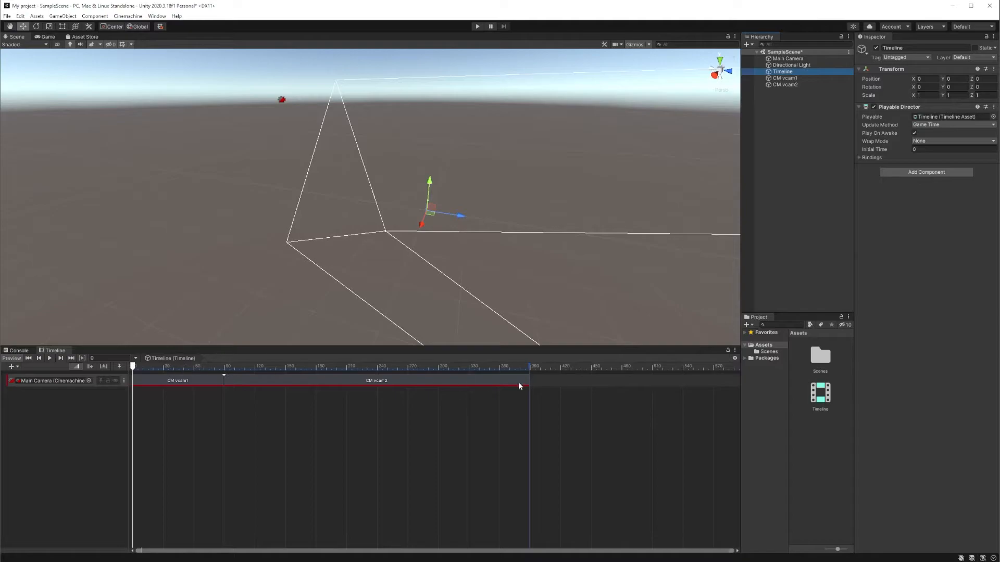
pyautogui.moveTo(530, 383); pyautogui.dragTo(346, 385)
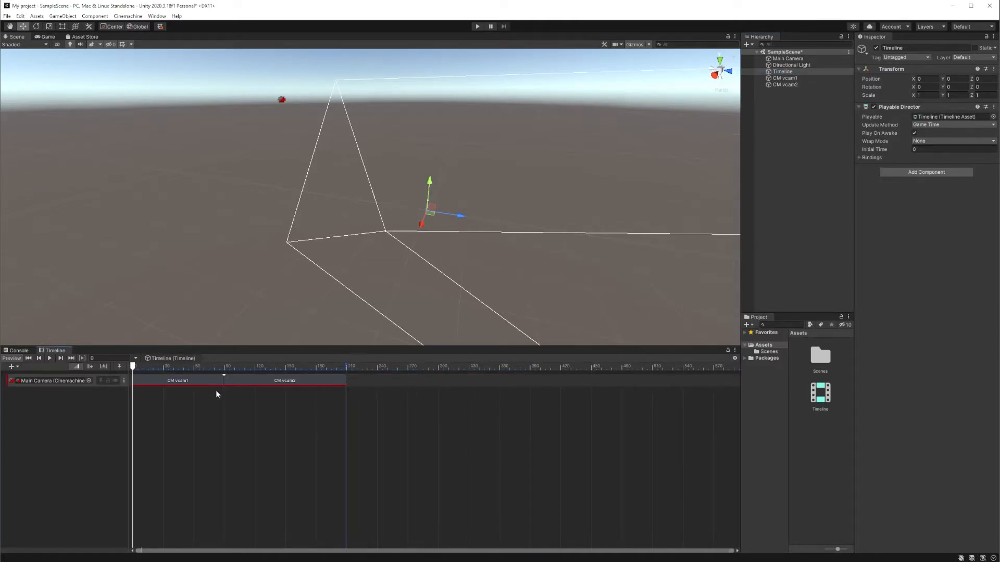
# Step: Check the timeline's opening frame in the Game view and inspect the CM vcam1 and CM vcam2 frustums together in the scene
pyautogui.moveTo(143, 367)
pyautogui.mouseDown()
pyautogui.moveTo(241, 366)
pyautogui.moveTo(232, 350)
pyautogui.moveTo(180, 350)
pyautogui.moveTo(196, 347)
pyautogui.moveTo(217, 366)
pyautogui.moveTo(291, 365)
pyautogui.moveTo(134, 366)
pyautogui.mouseUp()
pyautogui.click(46, 37)
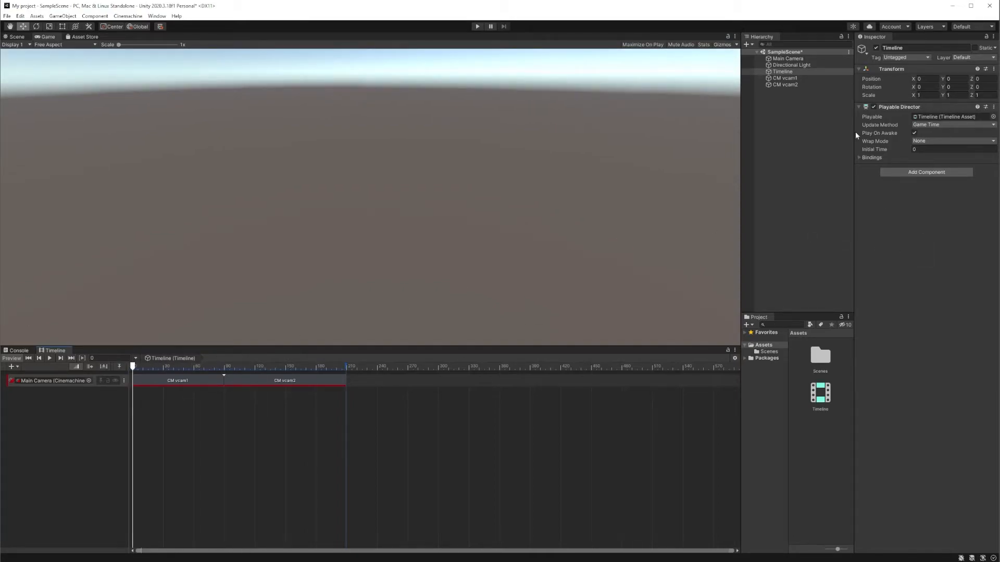
pyautogui.click(17, 36)
pyautogui.click(785, 78)
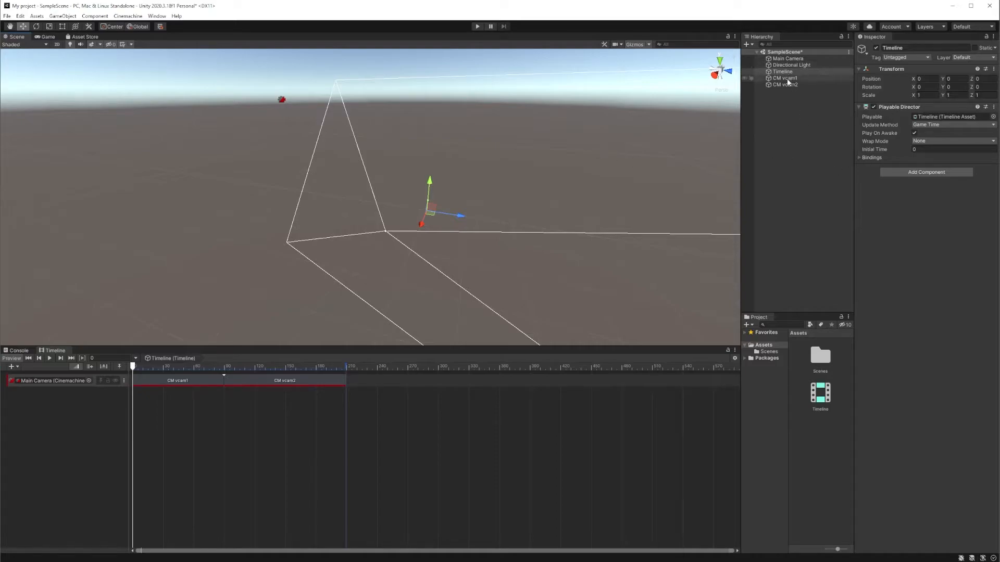
pyautogui.keyDown('shift'); pyautogui.click(791, 85); pyautogui.keyUp('shift')
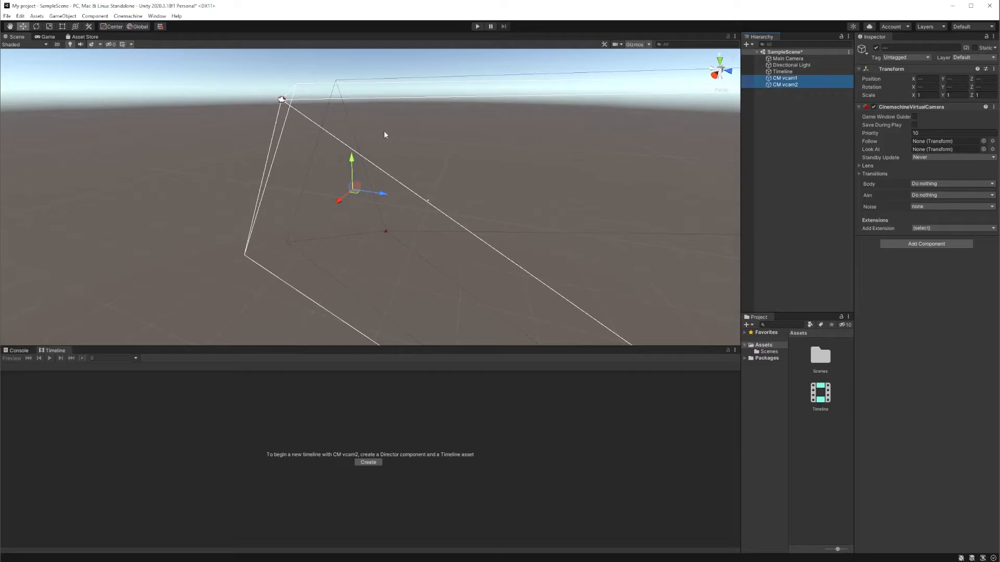
pyautogui.keyDown('alt'); pyautogui.moveTo(311, 168); pyautogui.dragTo(265, 158); pyautogui.keyUp('alt')
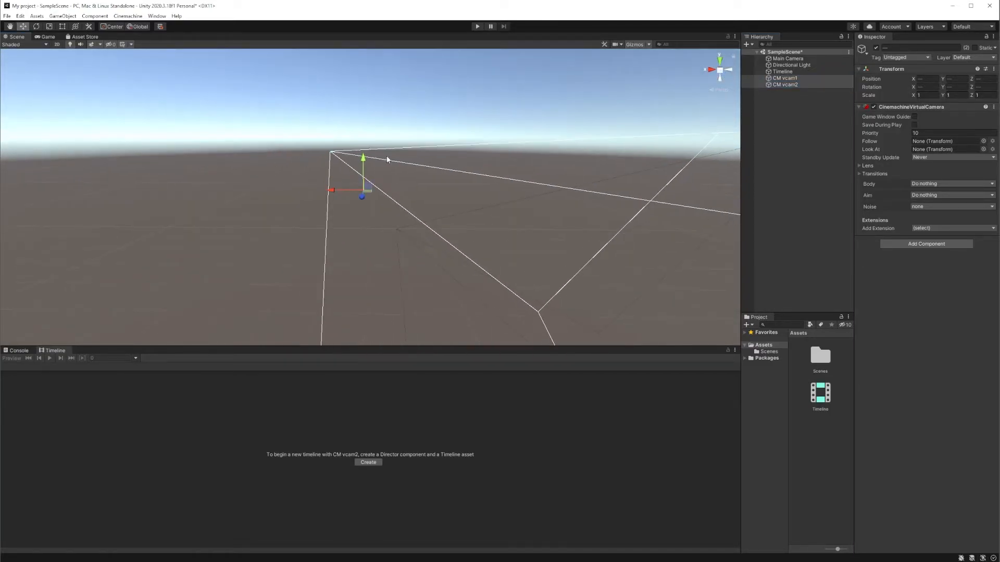
pyautogui.keyDown('alt'); pyautogui.moveTo(389, 159); pyautogui.dragTo(455, 197); pyautogui.keyUp('alt')
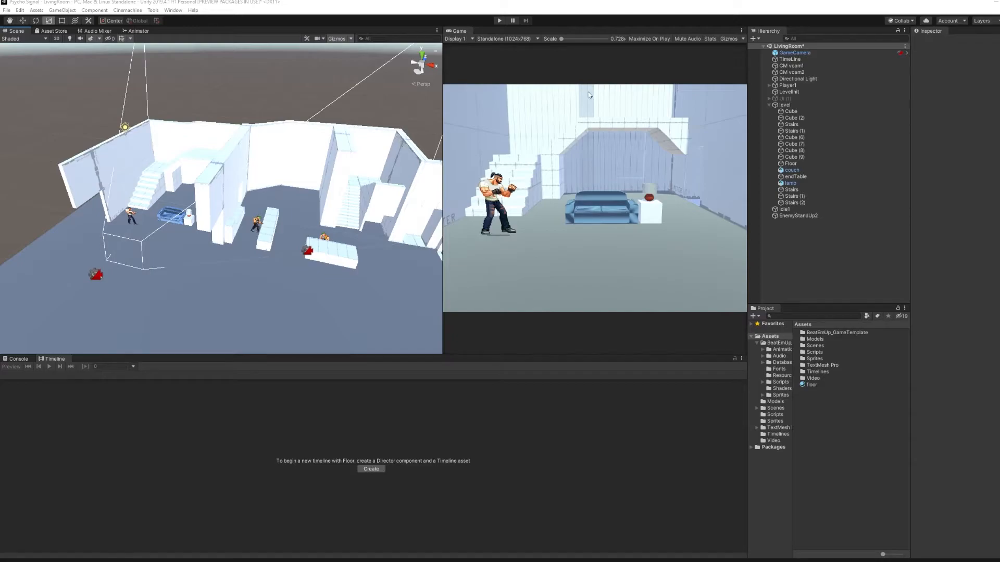
# Step: Switch to the LivingRoom scene and inspect the GameCamera, both virtual cameras and the TimeLine object with the level hierarchy collapsed
pyautogui.click(770, 104)
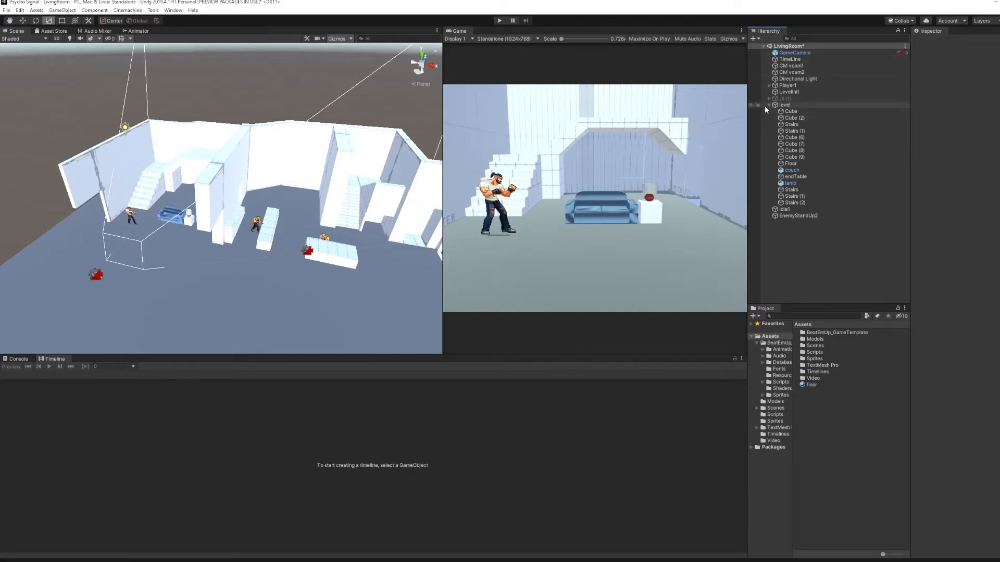
pyautogui.click(768, 105)
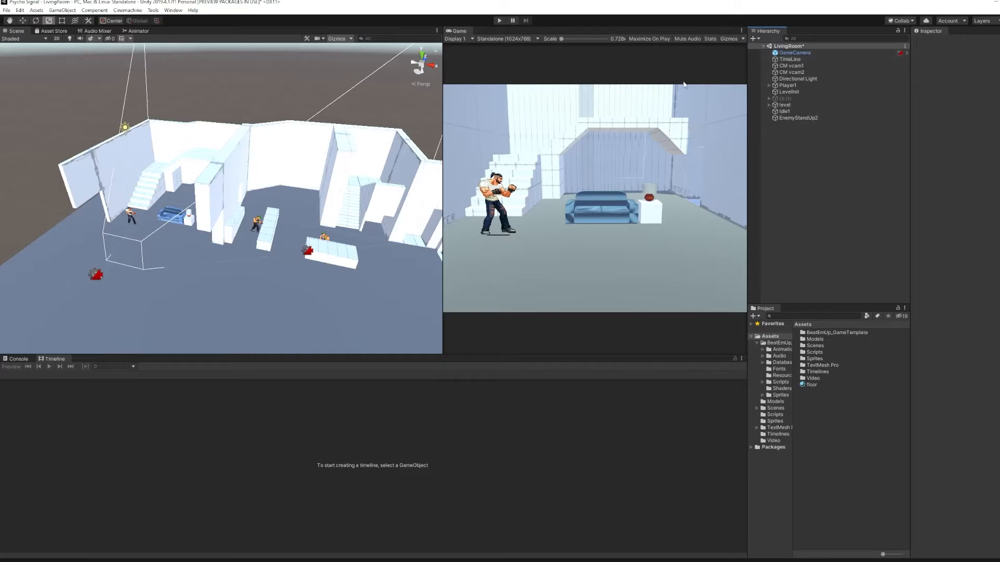
pyautogui.click(805, 52)
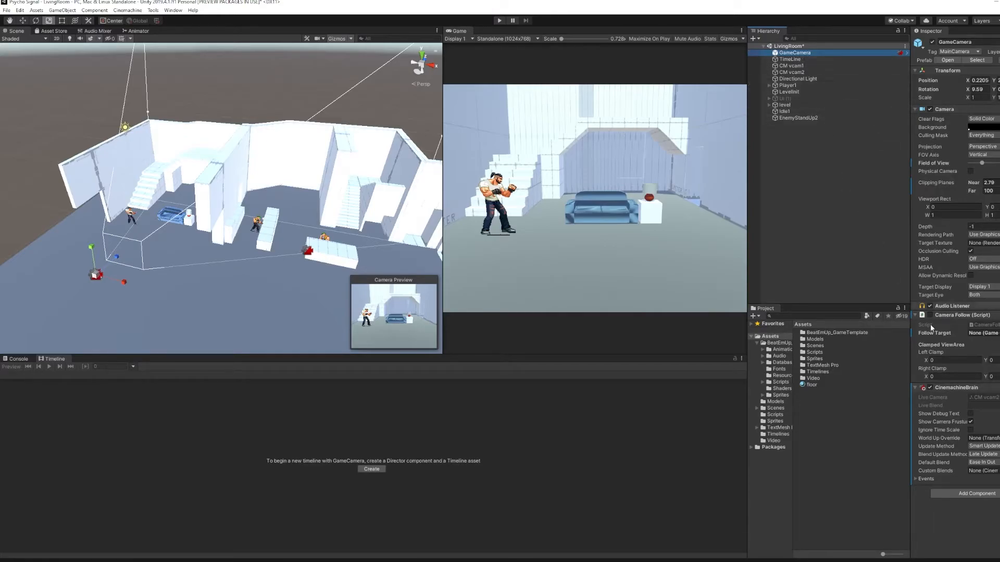
pyautogui.click(797, 66)
pyautogui.click(800, 72)
pyautogui.click(794, 66)
pyautogui.click(791, 58)
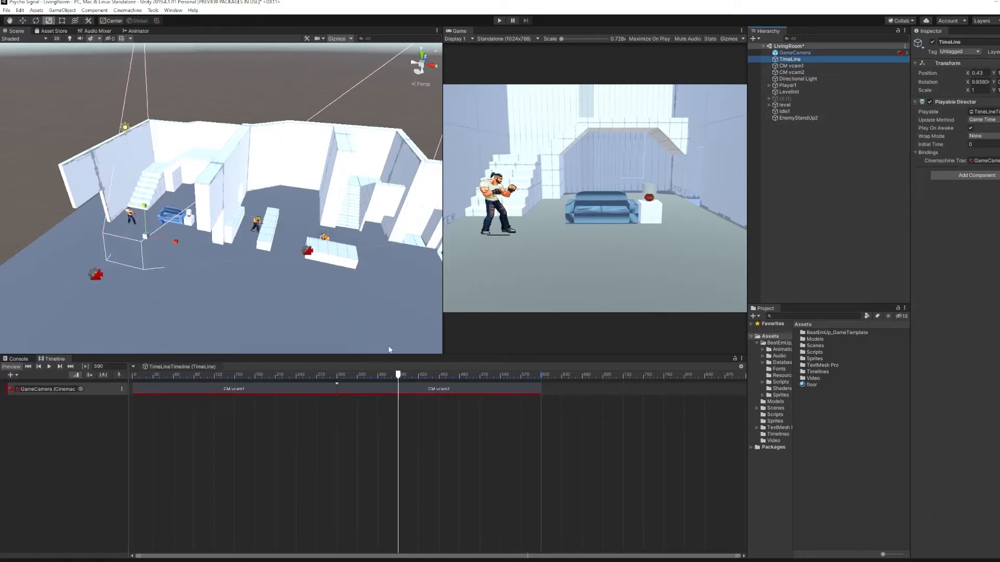
# Step: Play-test the scene with its camera timeline, move the player through the room, and stop play mode
pyautogui.click(498, 21)
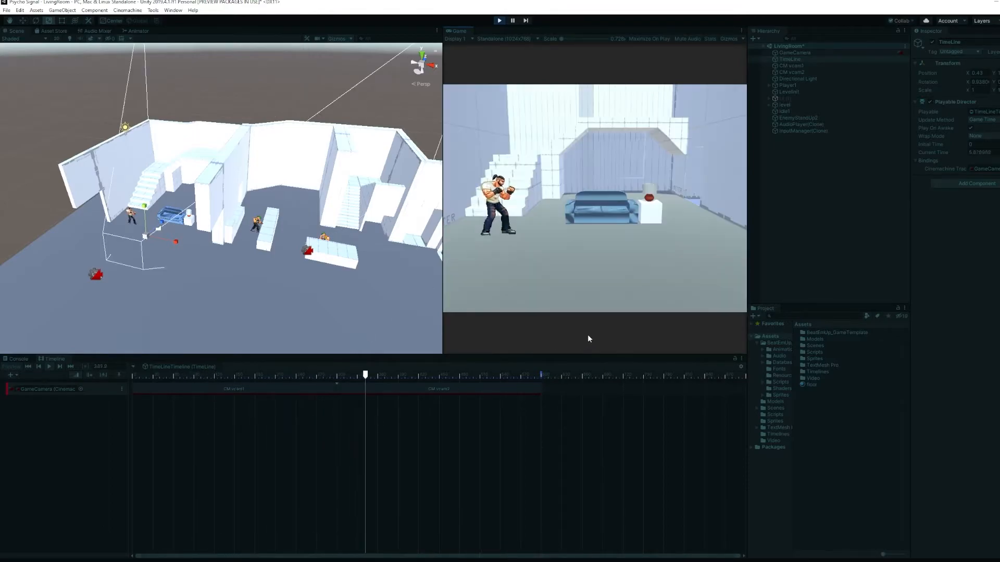
pyautogui.press('Right')
pyautogui.press('Down')
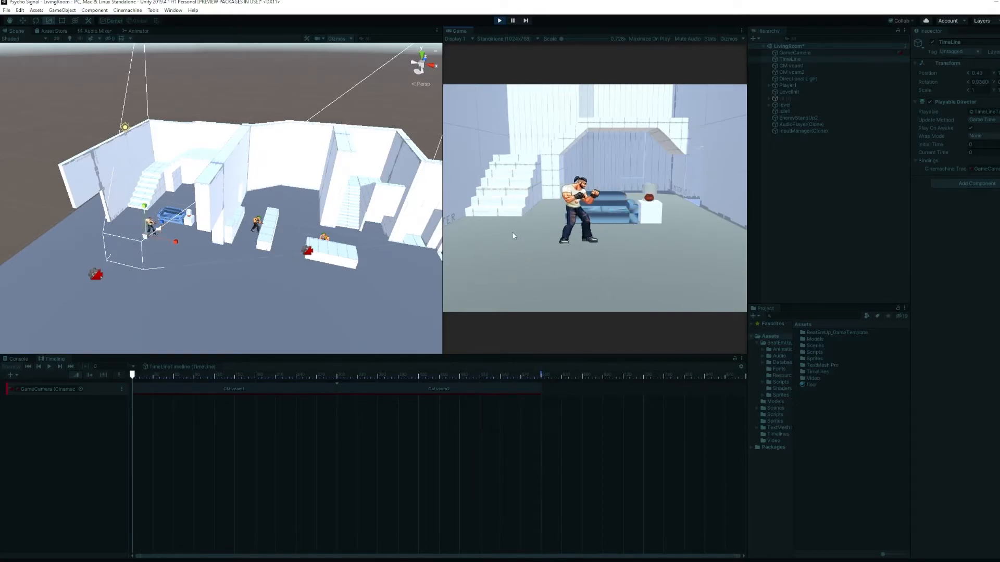
pyautogui.hotkey('ctrl', 'p')
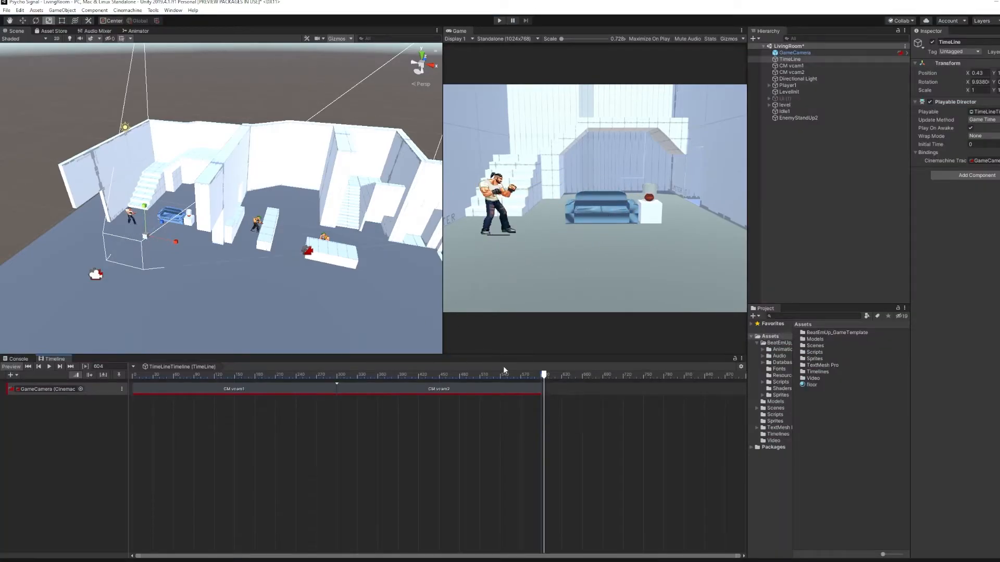
# Step: Overlap the CM vcam1 and CM vcam2 shots to blend them from about 4.48 s to 5.85 s, and play-test the transition
pyautogui.click(545, 375)
pyautogui.moveTo(336, 388); pyautogui.dragTo(271, 374)
pyautogui.click(499, 21)
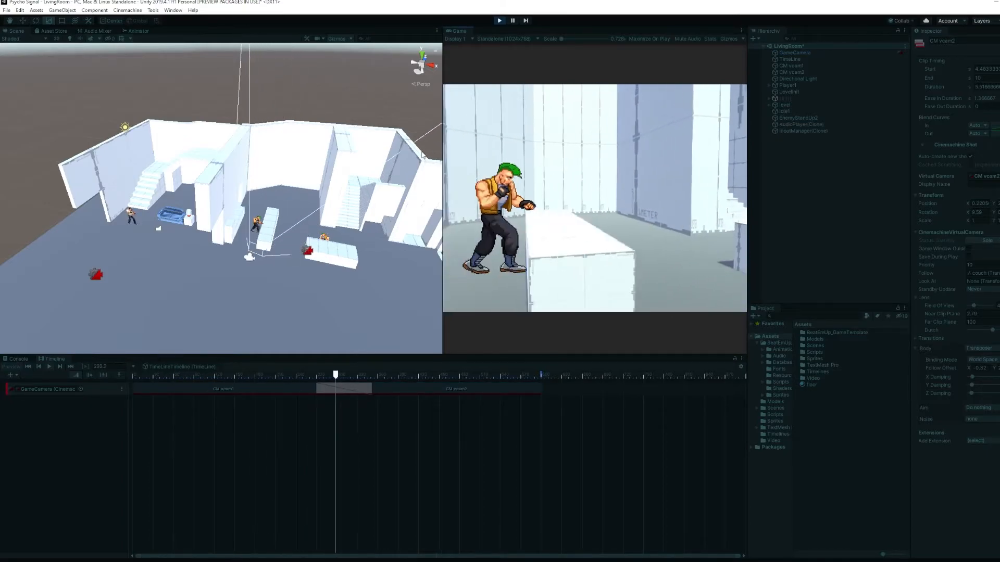
pyautogui.click(499, 20)
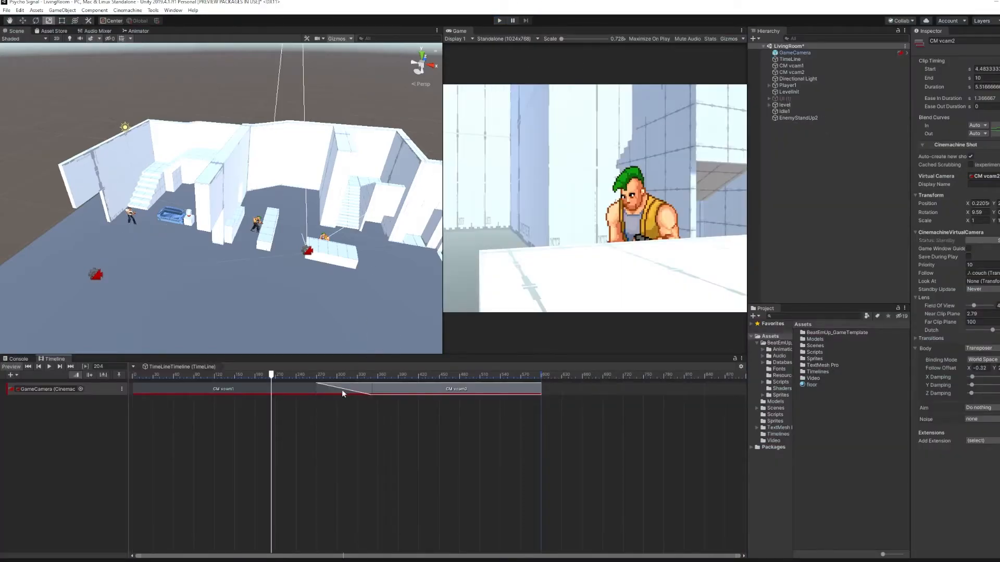
# Step: Set the CM vcam1 shot's blend-out curve to Manual and reshape it into a rising curve
pyautogui.moveTo(315, 376); pyautogui.dragTo(344, 380)
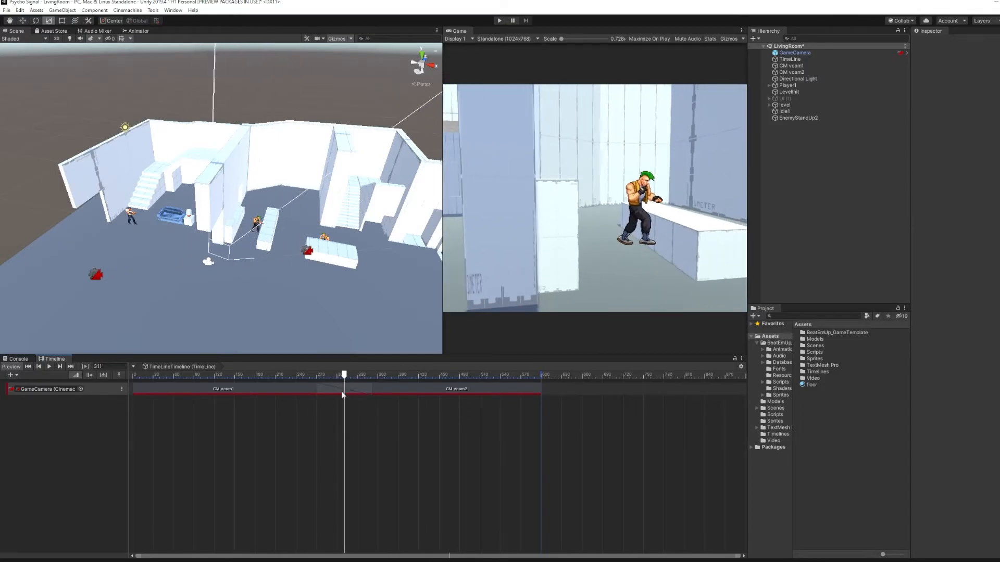
pyautogui.click(344, 392)
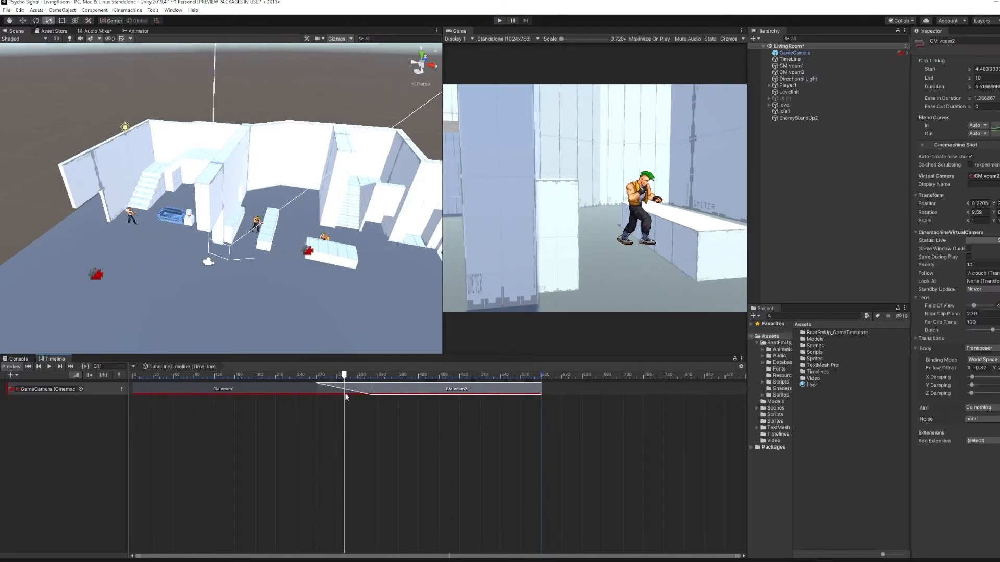
pyautogui.click(280, 395)
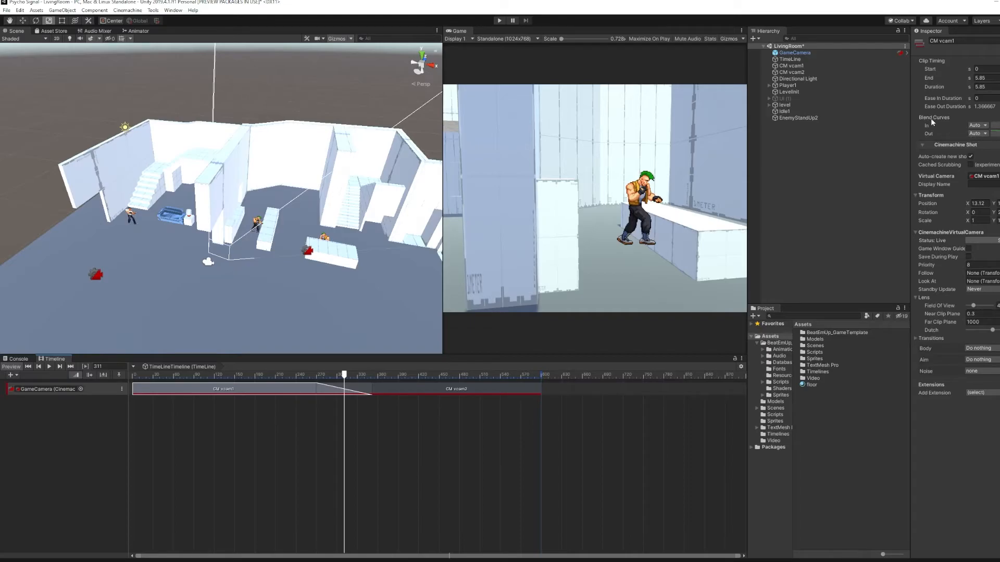
pyautogui.click(981, 134)
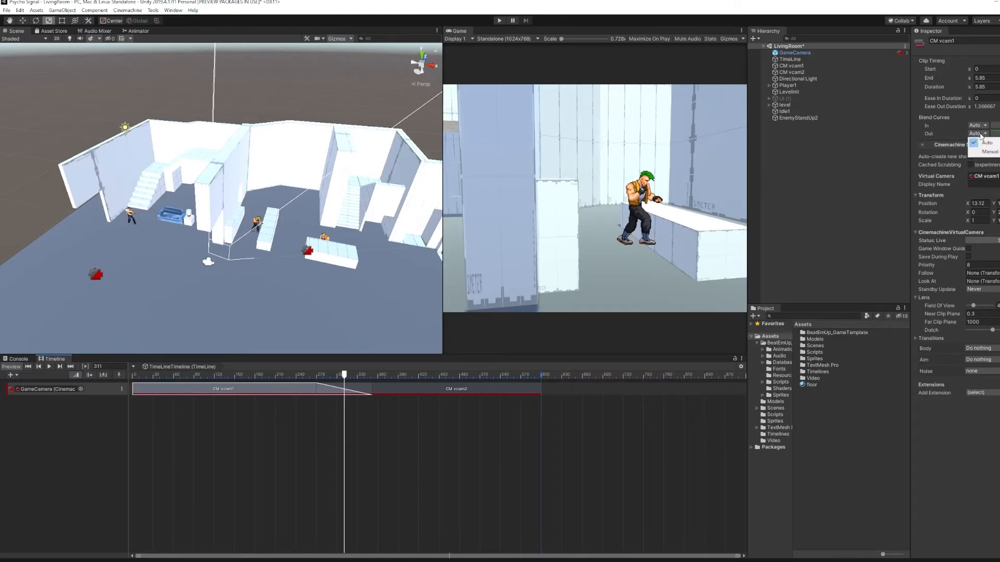
pyautogui.click(983, 151)
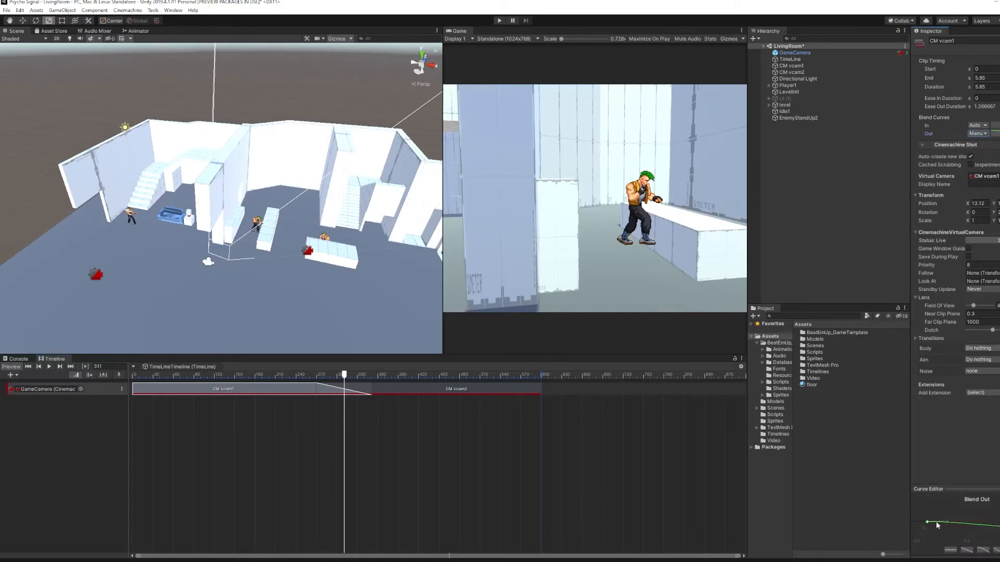
pyautogui.moveTo(946, 527); pyautogui.dragTo(991, 520)
# Step: Preview the camera blend by scrubbing and playing the timeline across both shots
pyautogui.moveTo(344, 374); pyautogui.dragTo(305, 374)
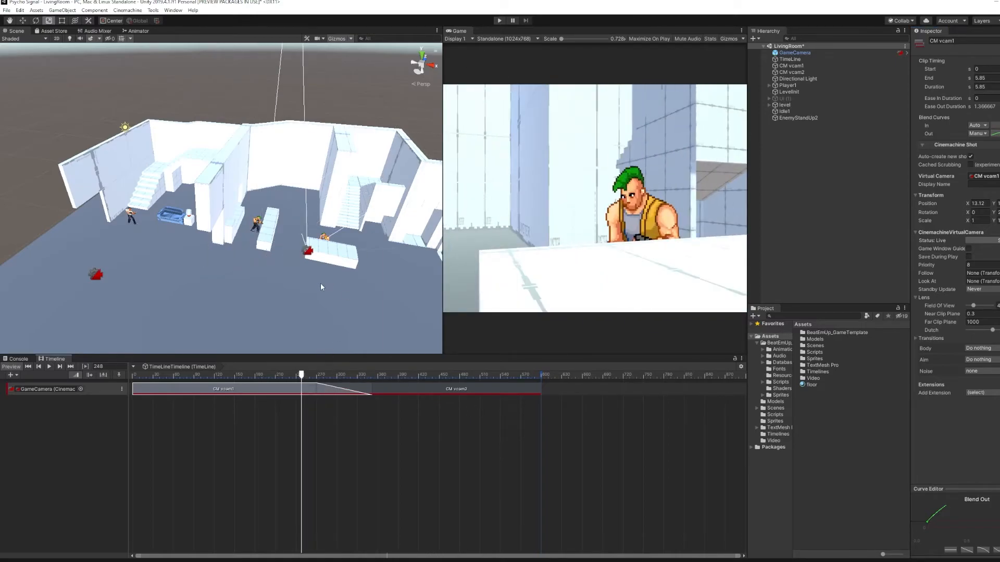
pyautogui.click(49, 366)
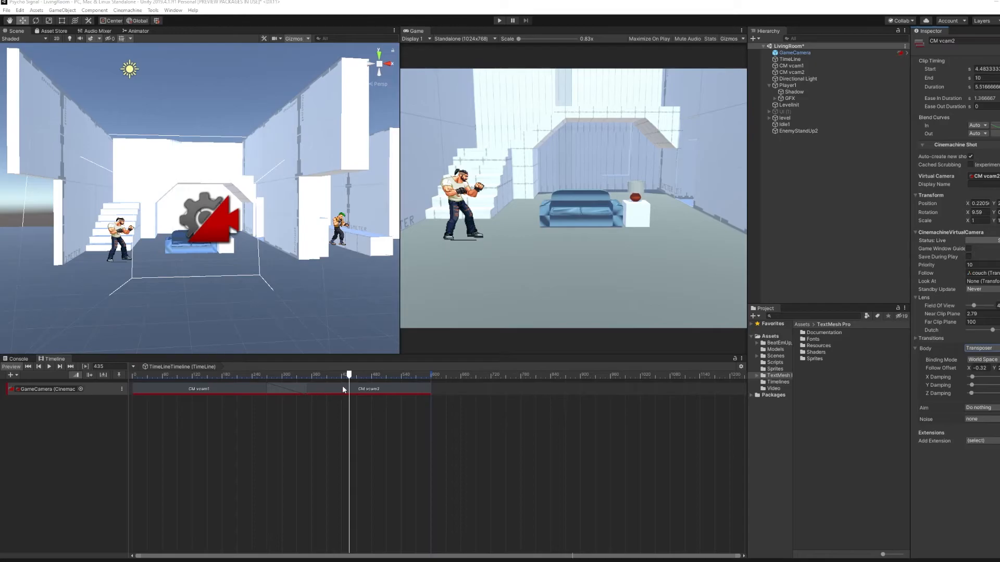
pyautogui.moveTo(349, 376); pyautogui.dragTo(242, 375)
pyautogui.press('space')
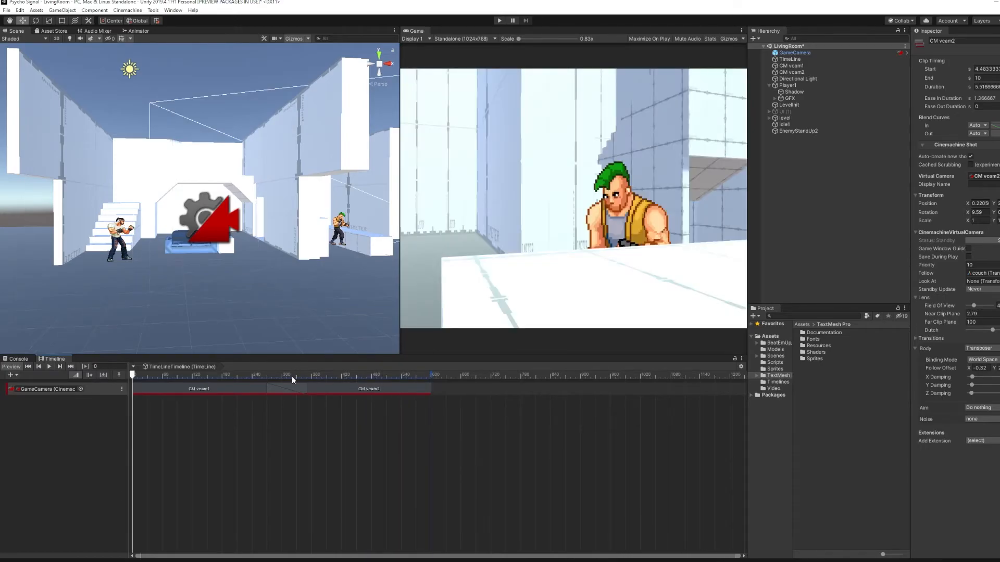
pyautogui.moveTo(292, 376); pyautogui.dragTo(369, 369)
# Step: Make the CM vcam2 virtual camera follow Player1 and set its follow offset X to about 1.84
pyautogui.click(388, 392)
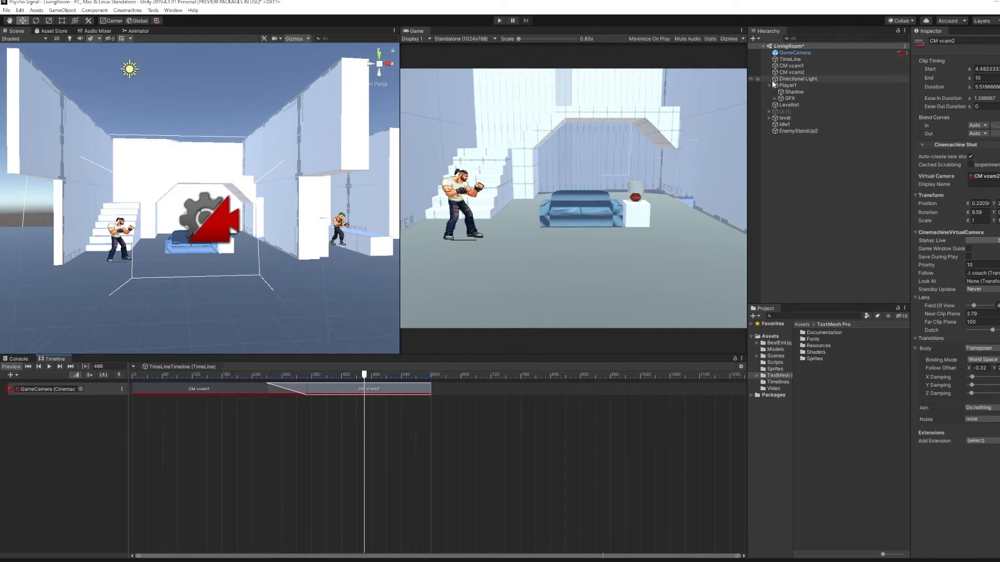
pyautogui.moveTo(925, 277); pyautogui.dragTo(992, 279)
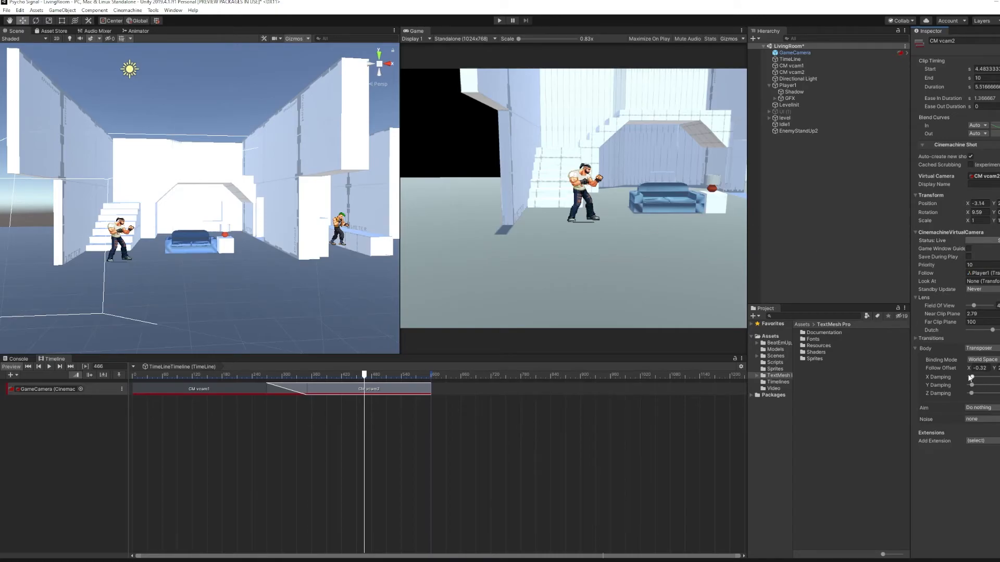
pyautogui.moveTo(967, 368); pyautogui.dragTo(999, 369)
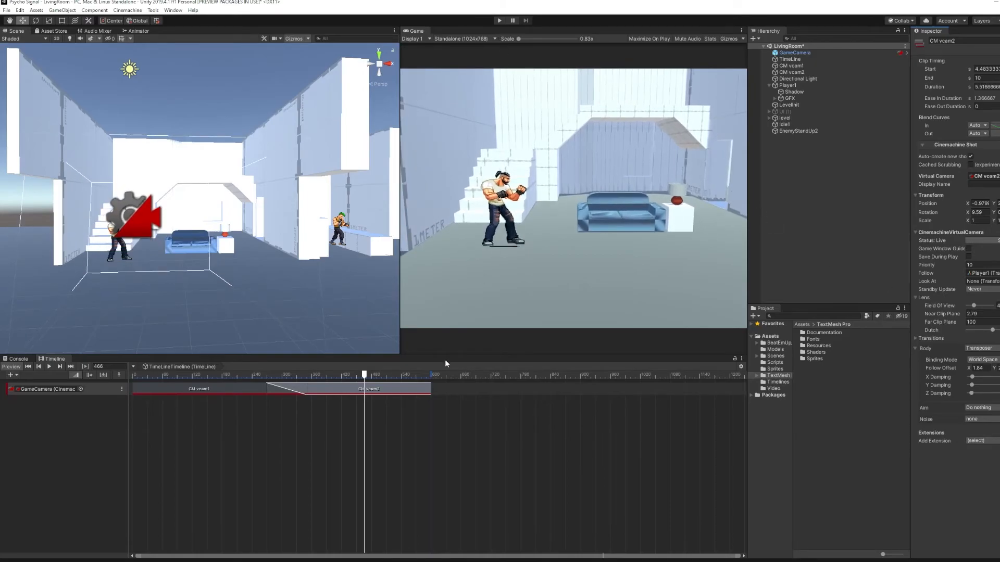
# Step: Play-test the scene and walk the player back and forth to check how CM vcam2 follows
pyautogui.moveTo(363, 374); pyautogui.dragTo(239, 374)
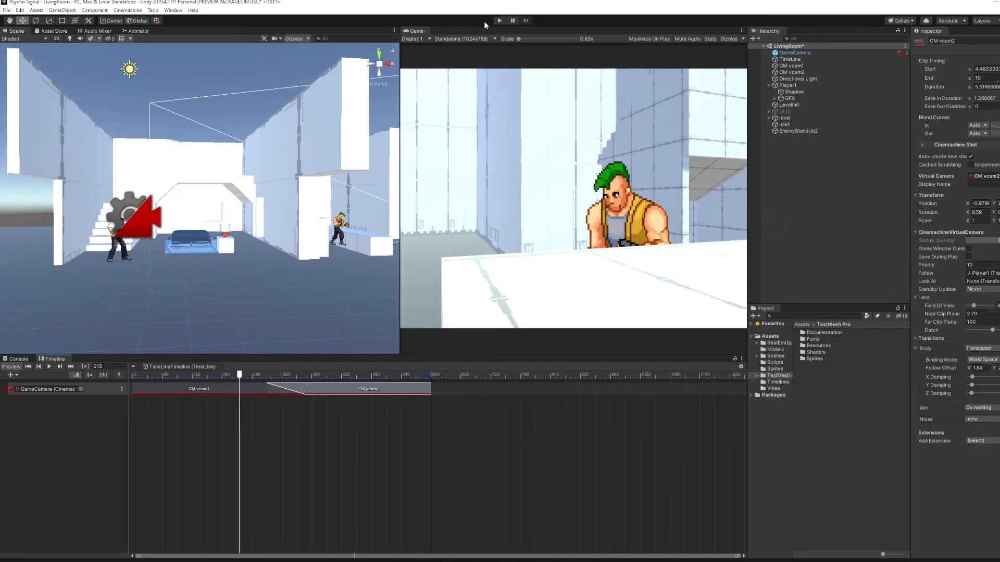
pyautogui.click(499, 20)
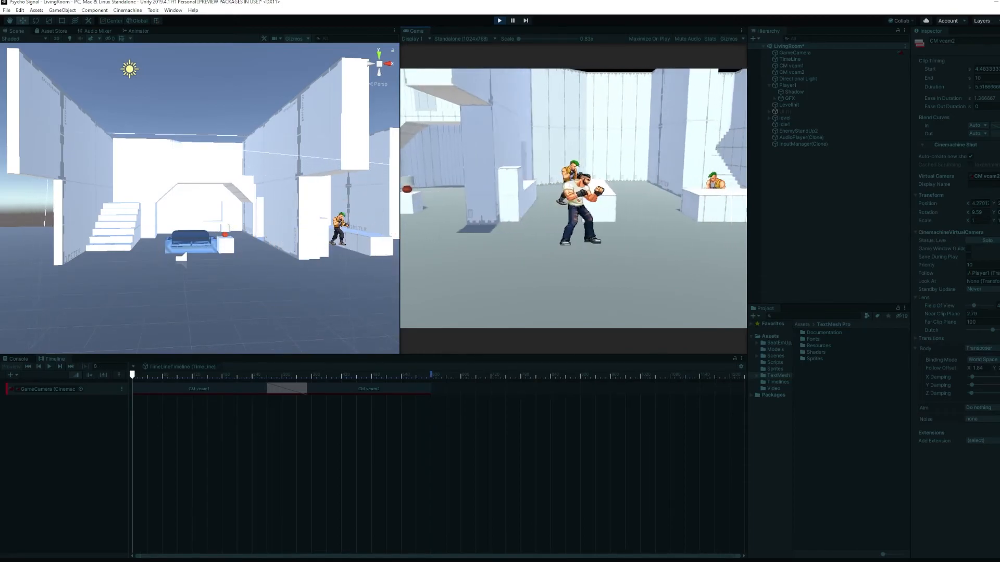
pyautogui.press('Left')
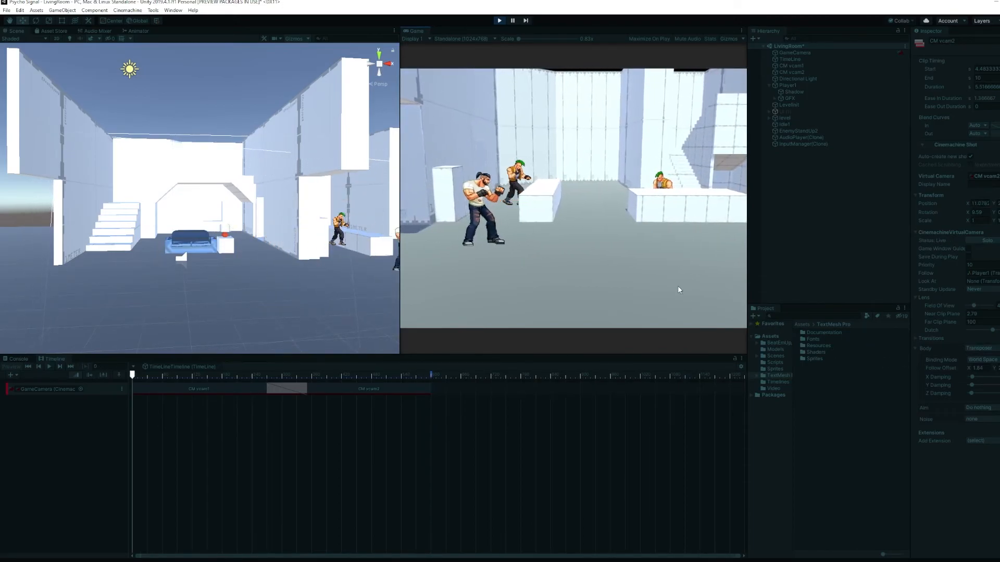
pyautogui.press('Right')
pyautogui.press('Left')
pyautogui.press('Right')
pyautogui.press('Left')
pyautogui.press('Right')
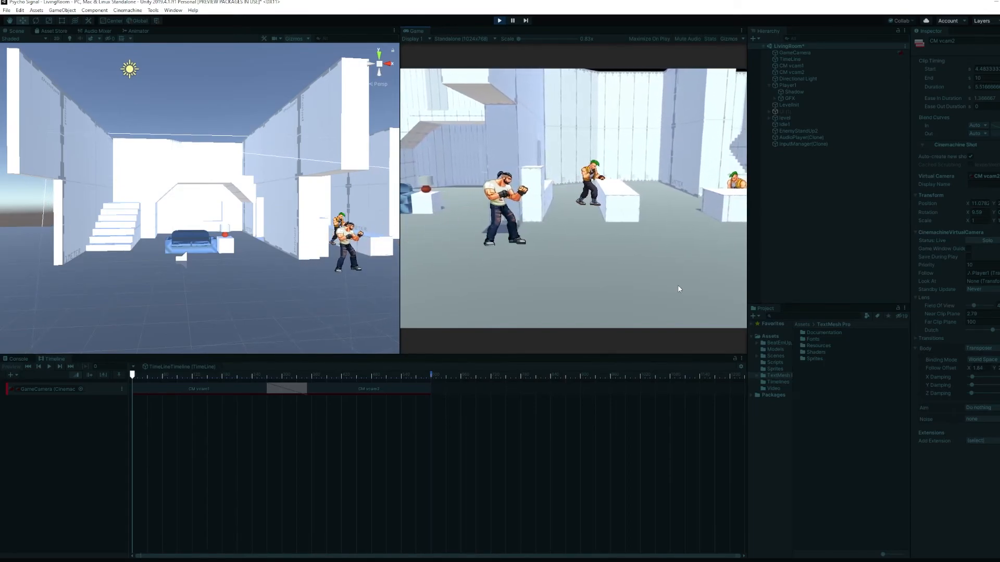
pyautogui.press('Right')
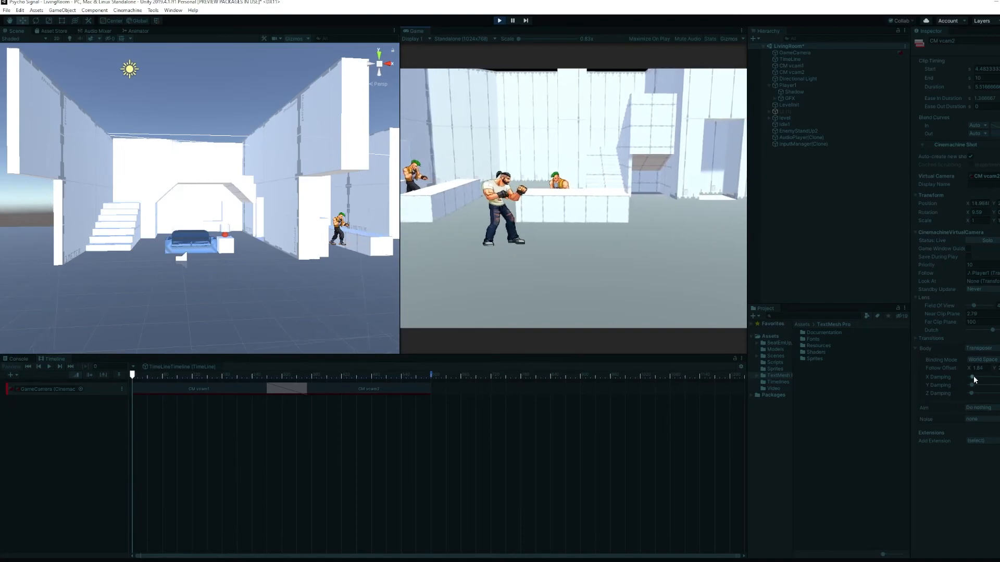
# Step: Try a higher X damping in play mode, then outside play mode slightly raise CM vcam2's X and Y damping
pyautogui.moveTo(973, 376); pyautogui.dragTo(979, 376)
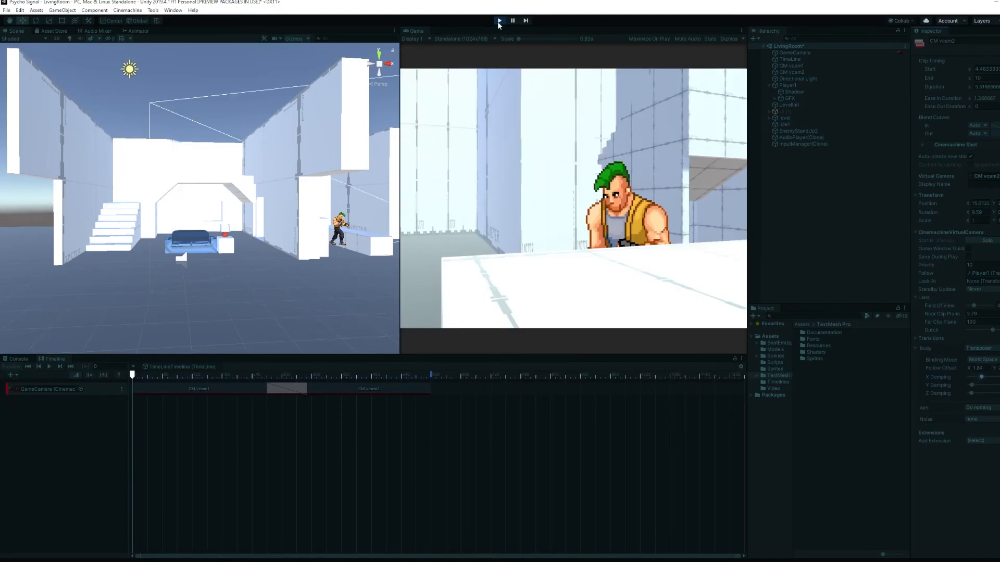
pyautogui.click(499, 21)
pyautogui.moveTo(341, 373); pyautogui.dragTo(354, 373)
pyautogui.moveTo(973, 377); pyautogui.dragTo(979, 386)
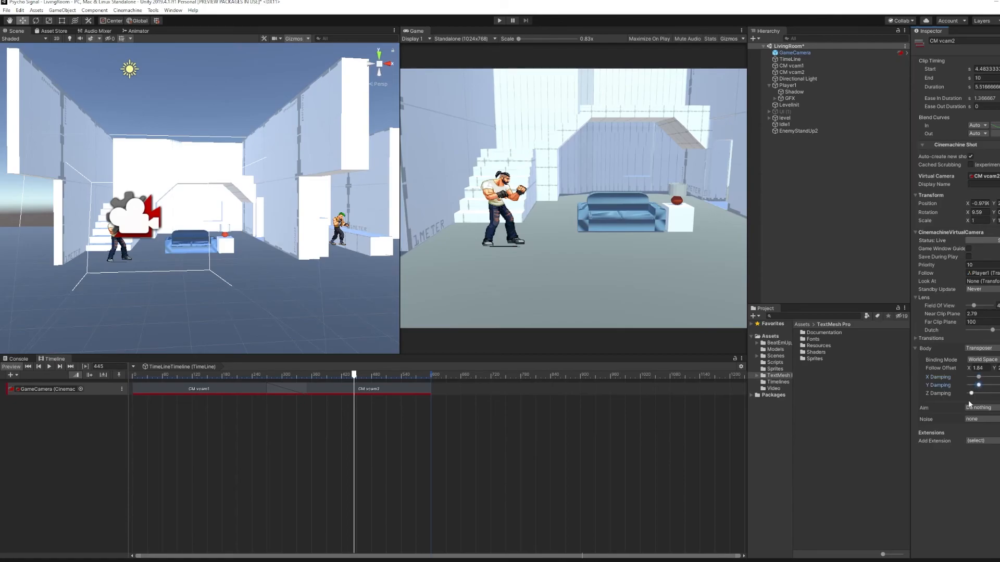
# Step: Play-test the damped follow camera by moving the player in all directions, and stop play mode
pyautogui.click(500, 21)
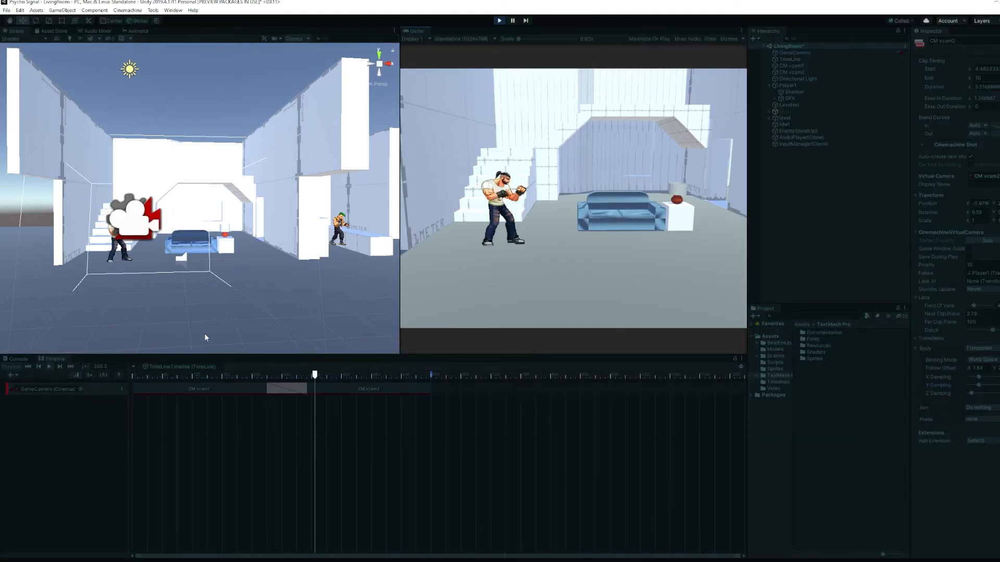
pyautogui.press('Right')
pyautogui.press('Left')
pyautogui.press('Right')
pyautogui.press('Left')
pyautogui.press('Right')
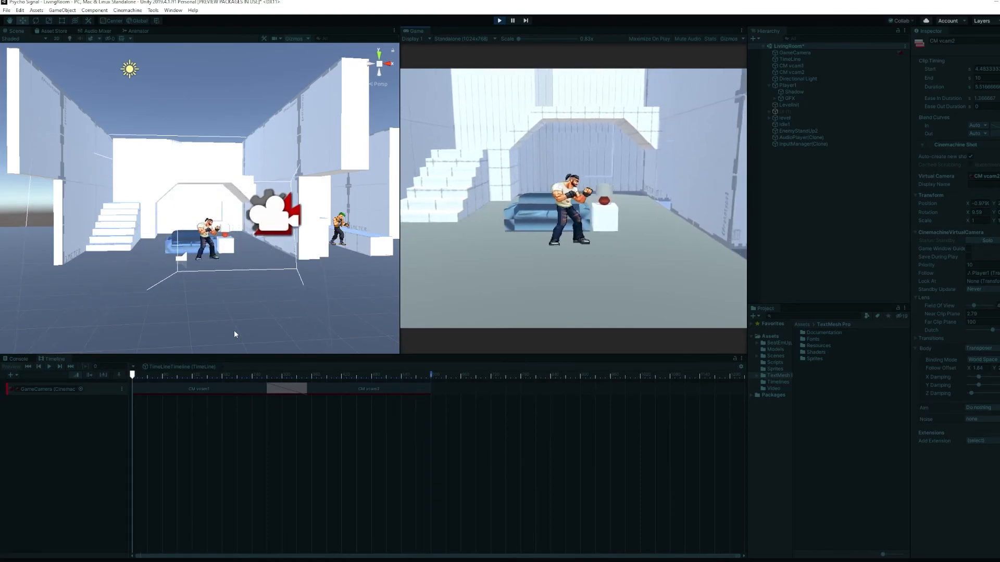
pyautogui.press('Left')
pyautogui.press('Down')
pyautogui.press('Right')
pyautogui.press('Left')
pyautogui.press('Up')
pyautogui.press('Right')
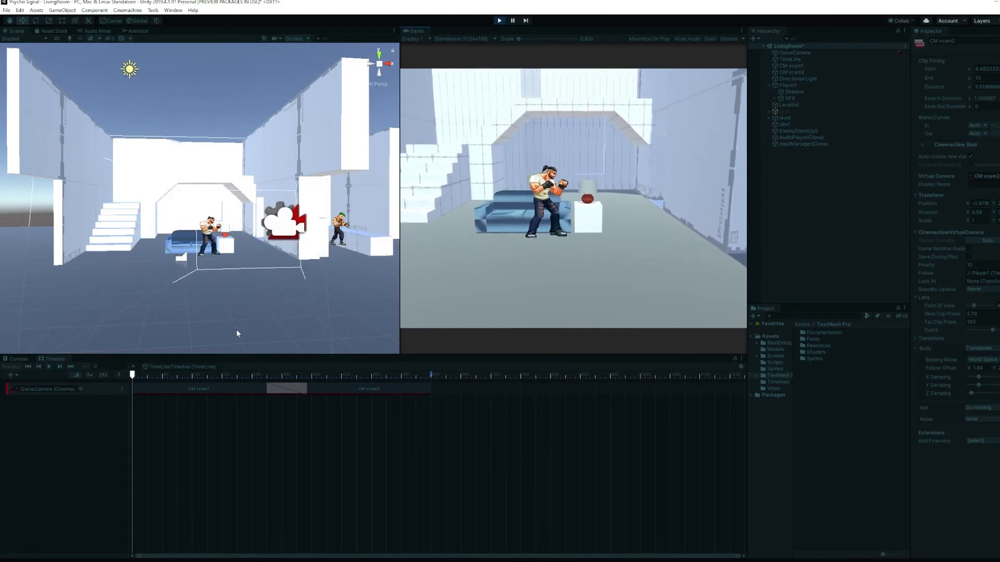
pyautogui.press('Left')
pyautogui.press('Right')
pyautogui.click(499, 20)
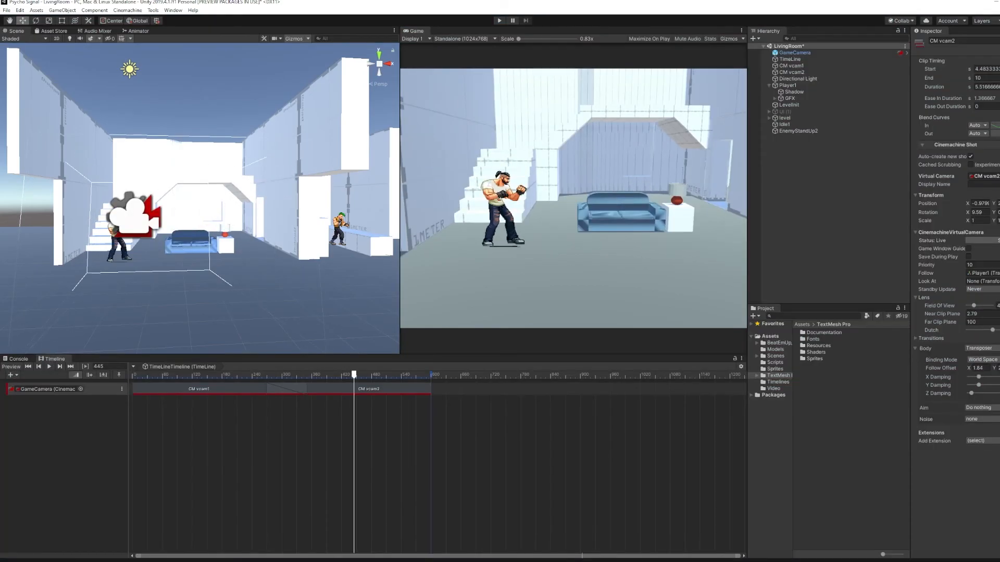